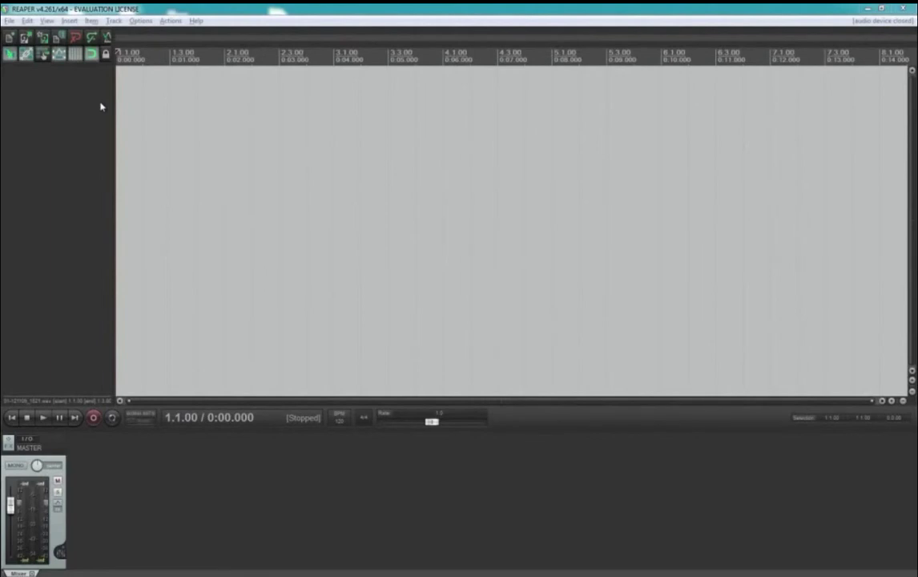
Step: Open the audio device preferences and choose EDIROL FA-101 as the ASIO driver
click(141, 21)
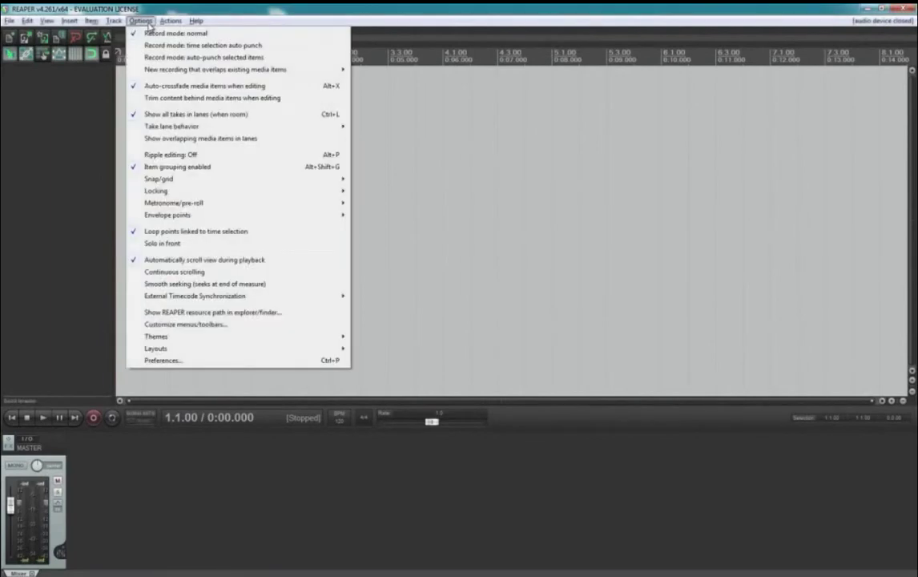
click(173, 360)
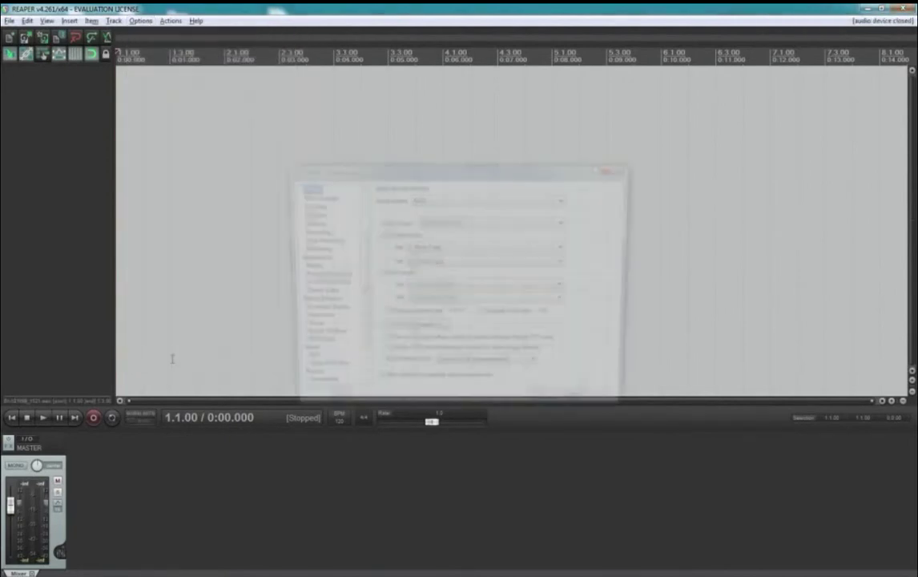
drag(361, 237, 367, 201)
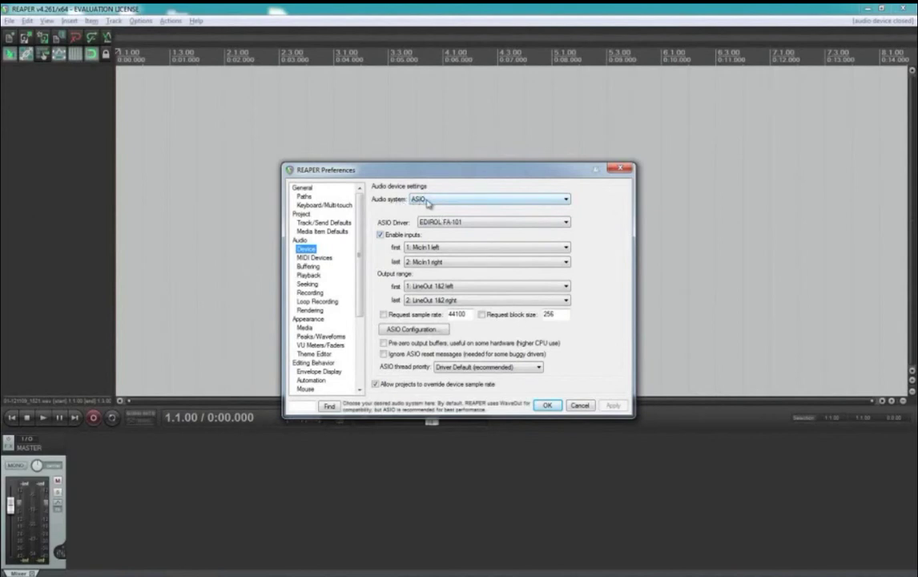
click(436, 224)
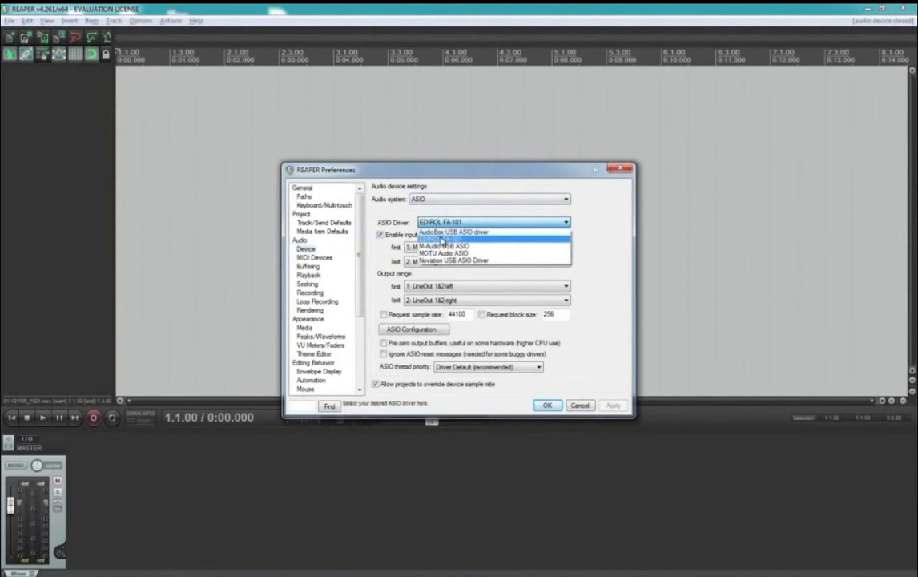
click(441, 240)
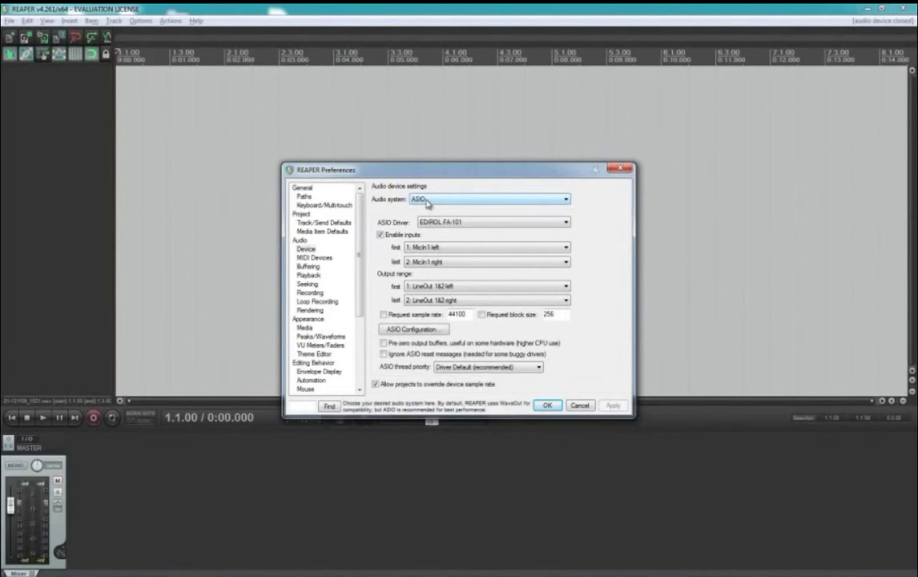
Step: Switch the audio system to WaveOut and look through its available input devices
click(428, 202)
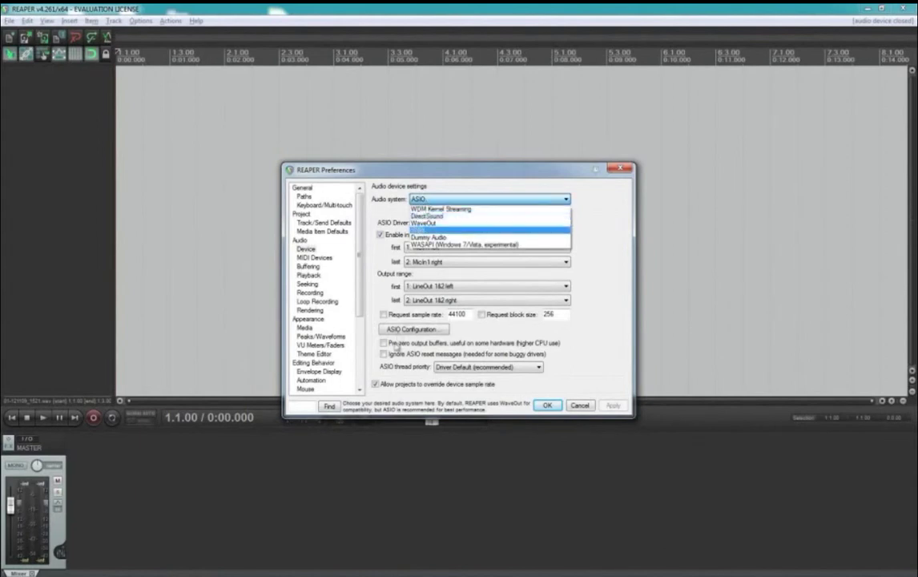
click(447, 224)
click(447, 224)
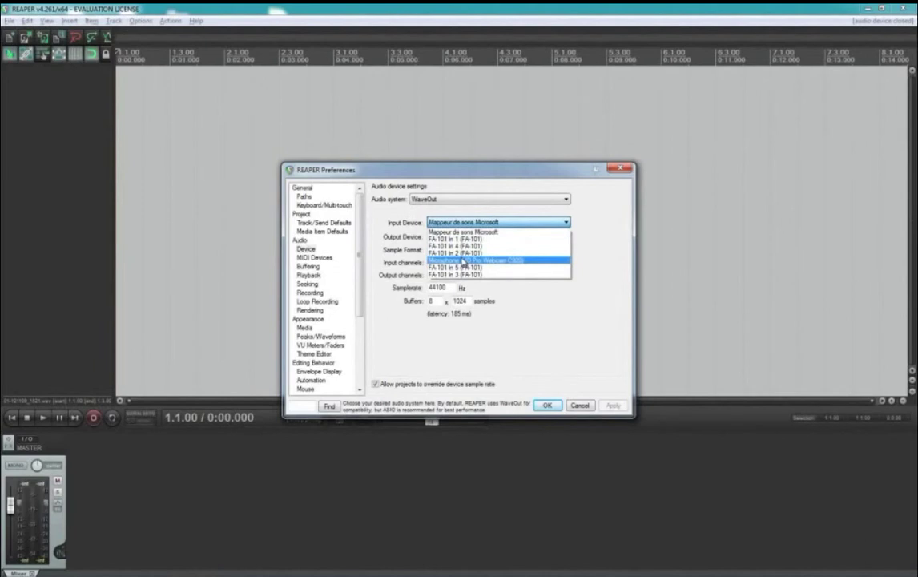
click(514, 186)
Step: Set the audio system back to ASIO and apply the preferences
click(529, 200)
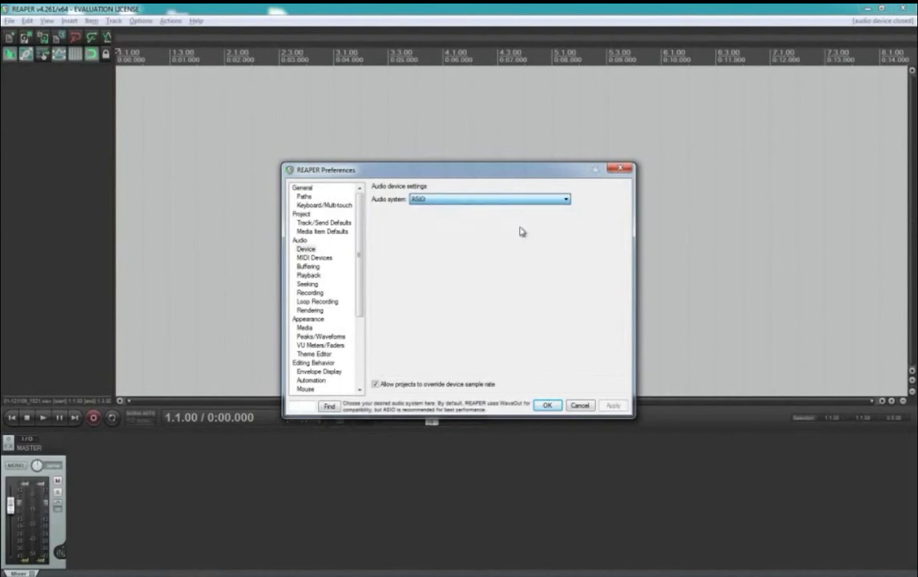
click(521, 230)
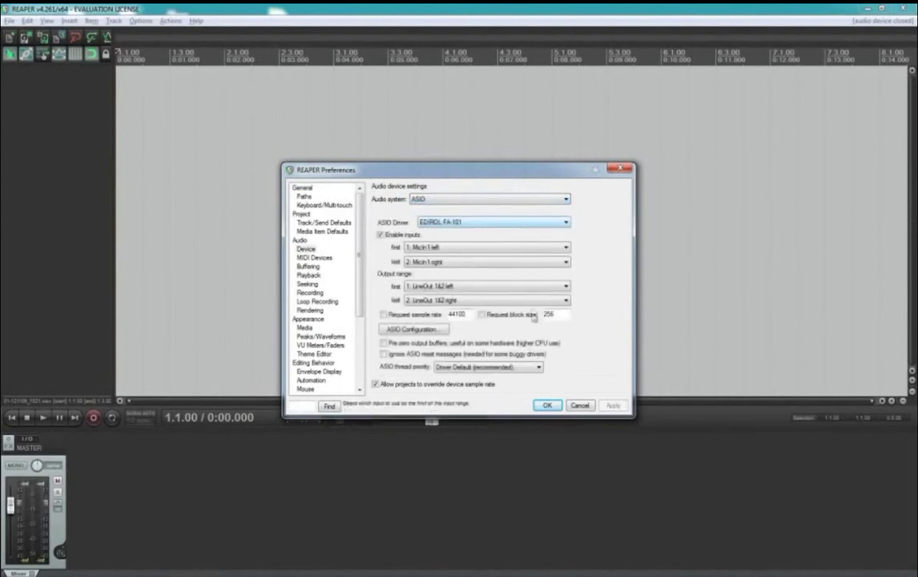
click(548, 406)
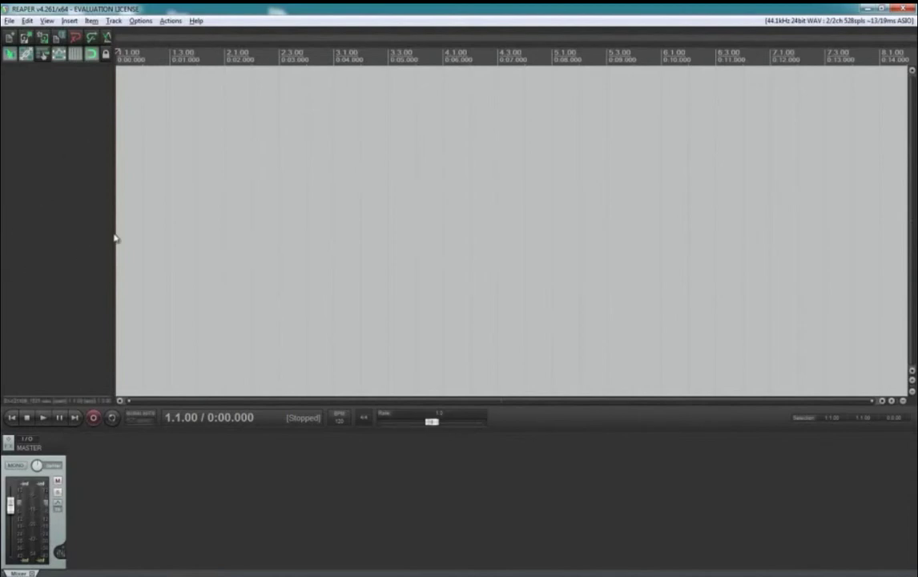
Step: Widen the track control area beside the timeline
drag(113, 236, 171, 337)
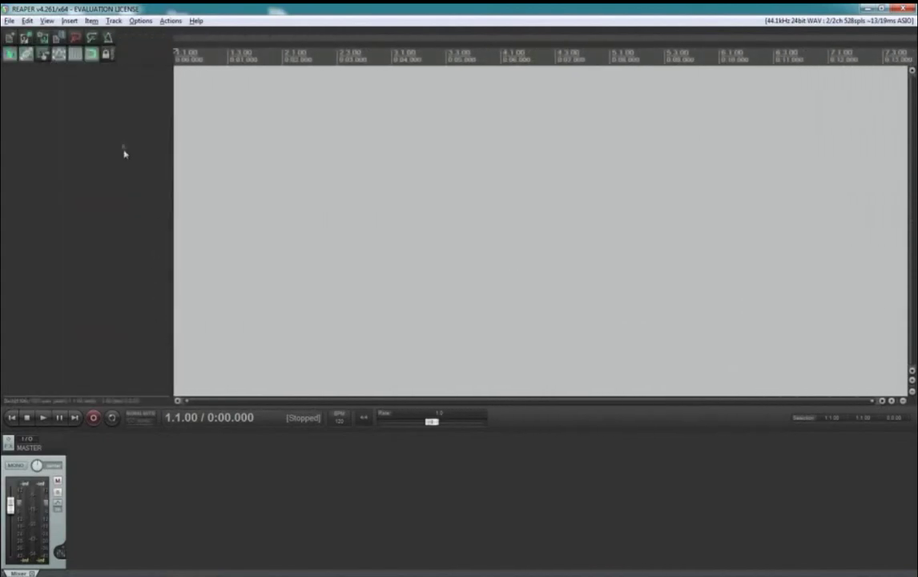
click(11, 21)
mouse_move(37, 23)
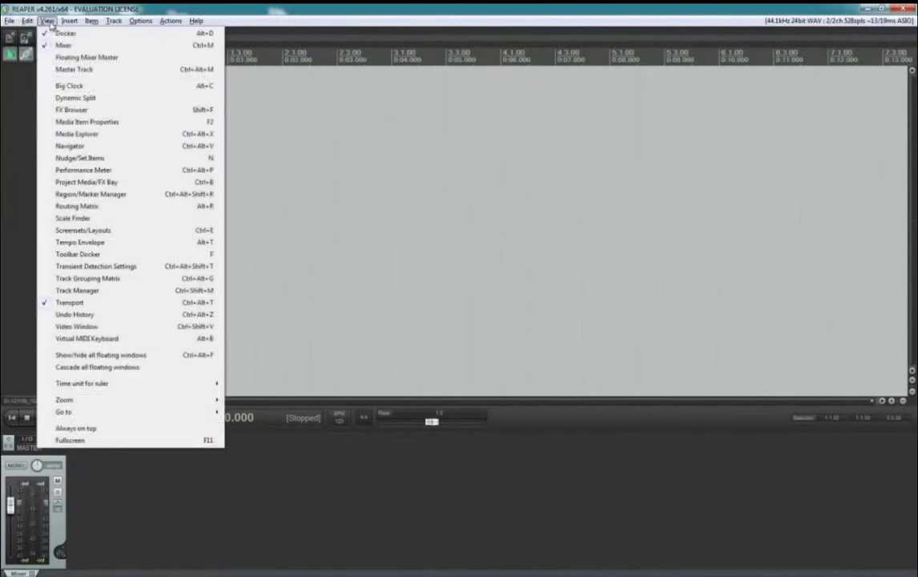
mouse_move(91, 29)
mouse_move(70, 22)
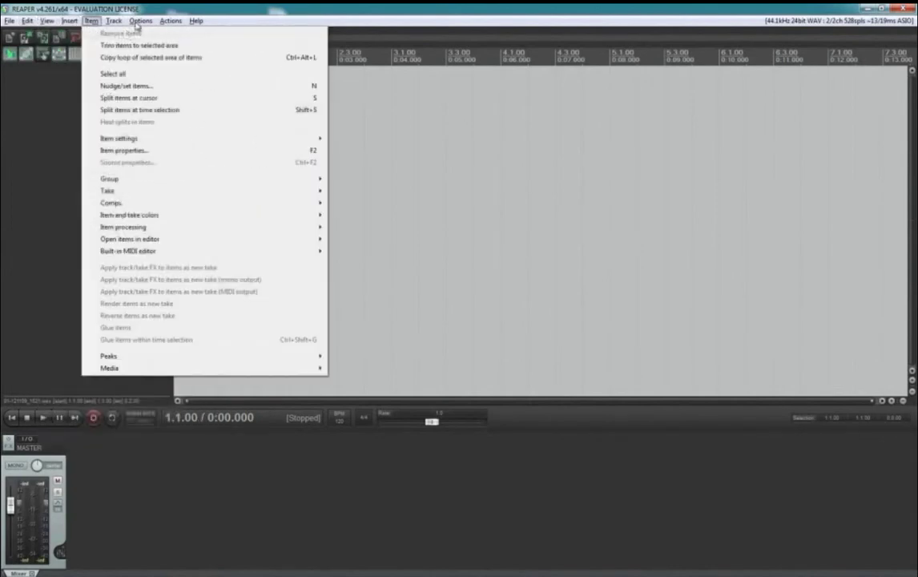
click(138, 8)
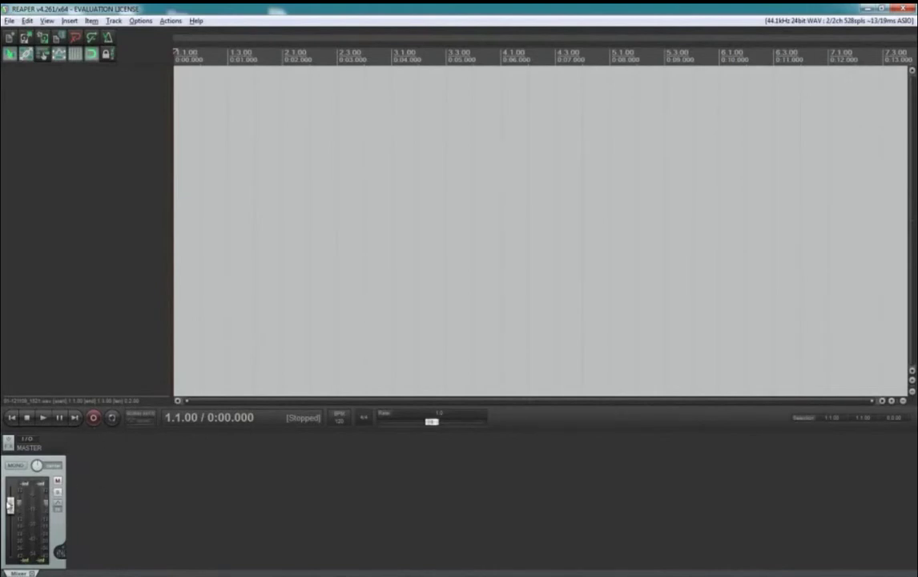
click(11, 503)
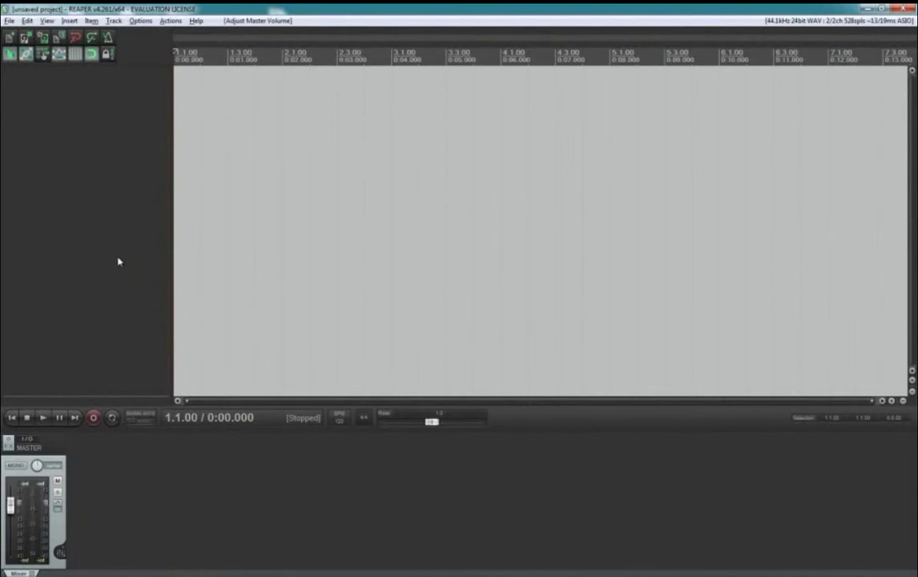
Step: Insert a new track into the empty project and slightly adjust its volume fader
right_click(66, 110)
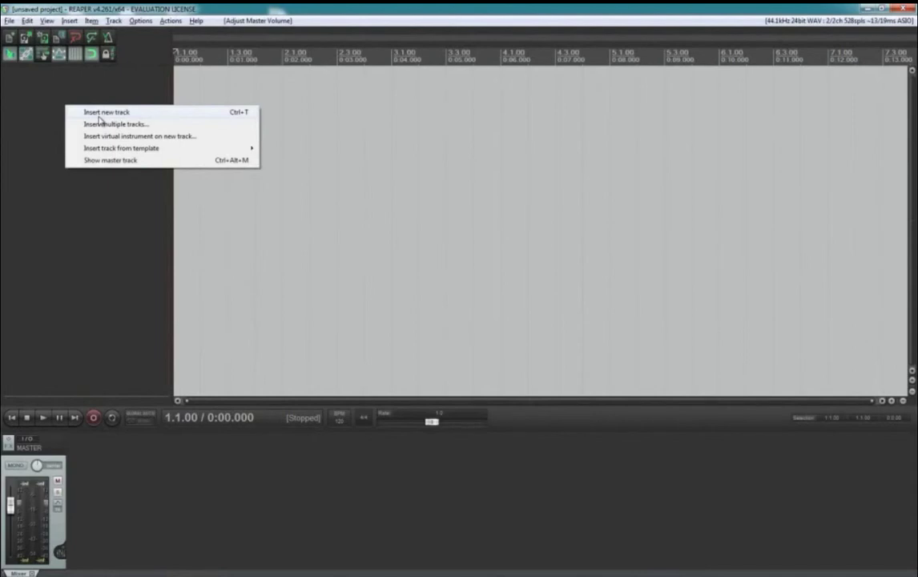
click(100, 114)
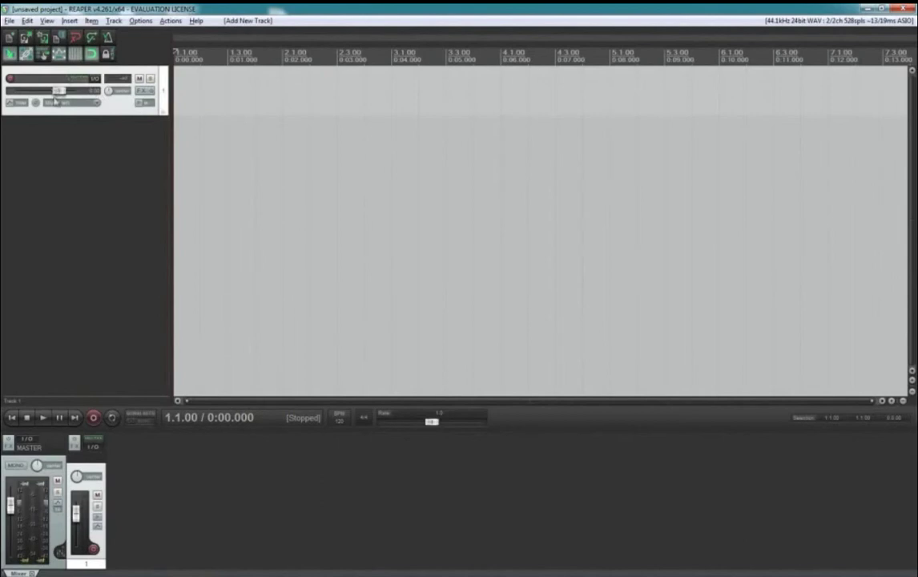
mouse_move(65, 98)
drag(75, 512, 80, 460)
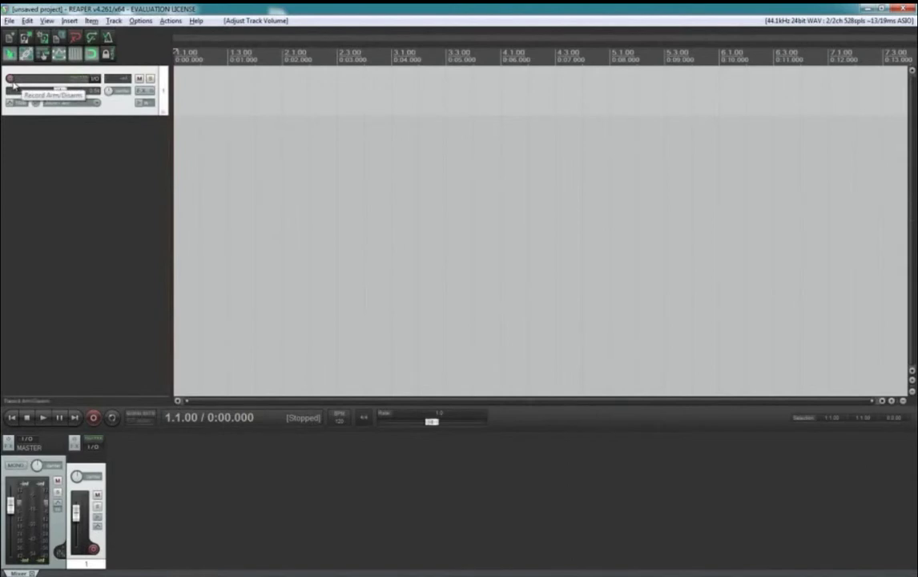
Step: Arm the new track, record a short take of about 4.5 seconds, and save the recorded file
click(12, 81)
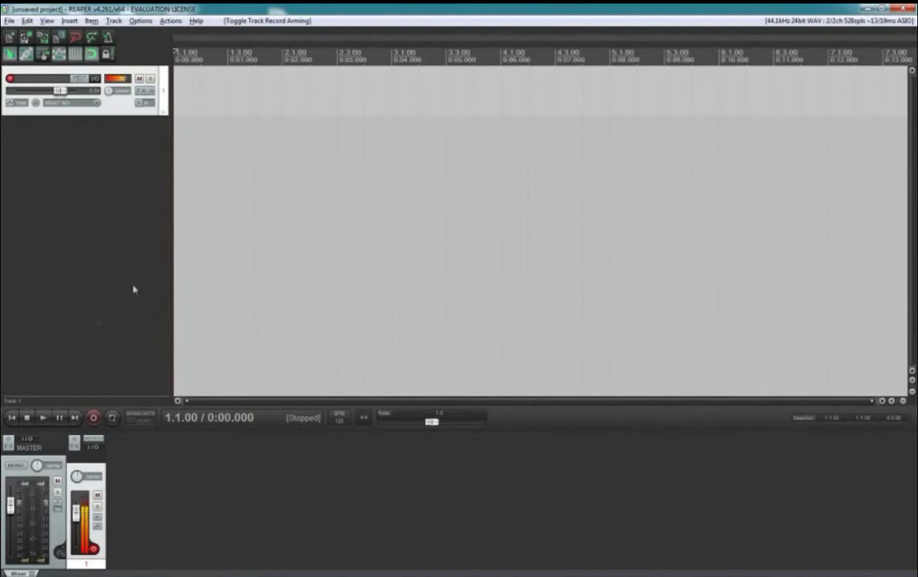
click(94, 417)
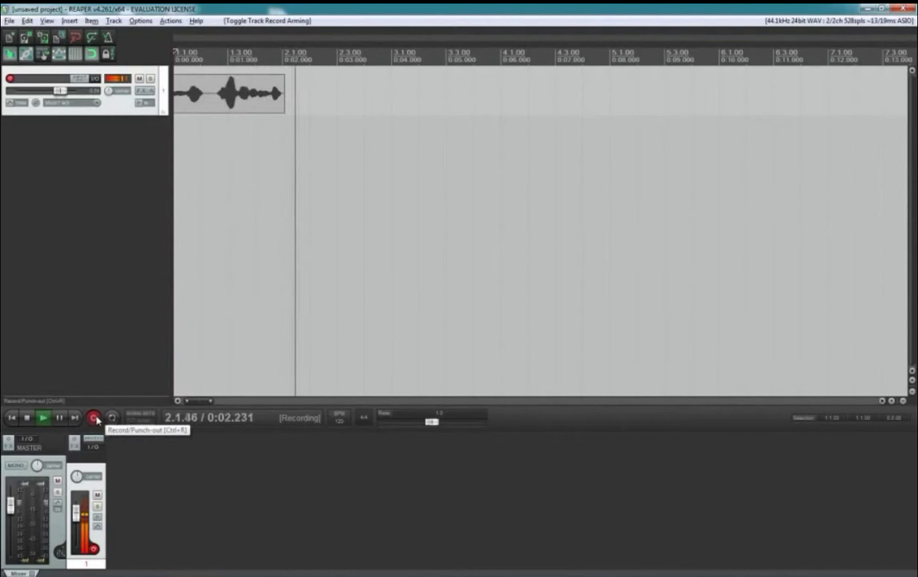
click(27, 415)
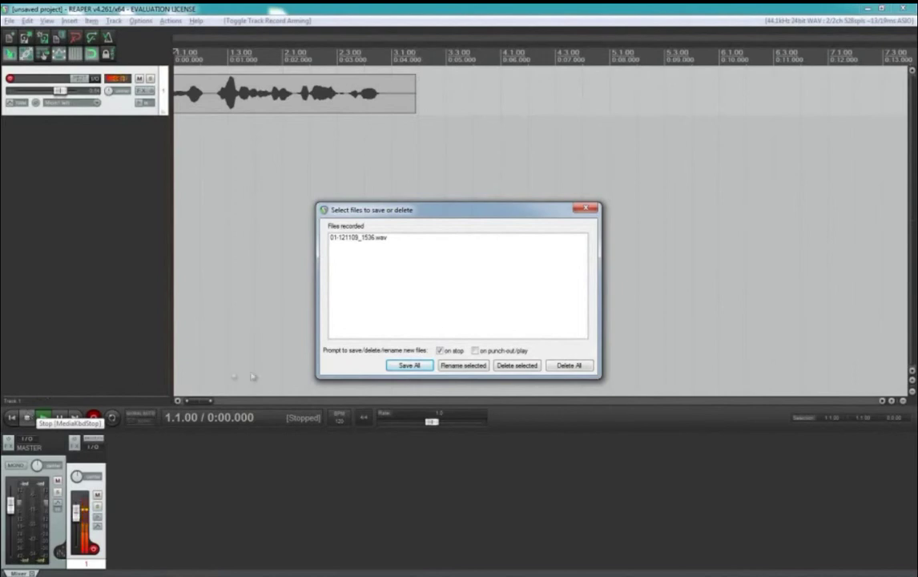
click(410, 366)
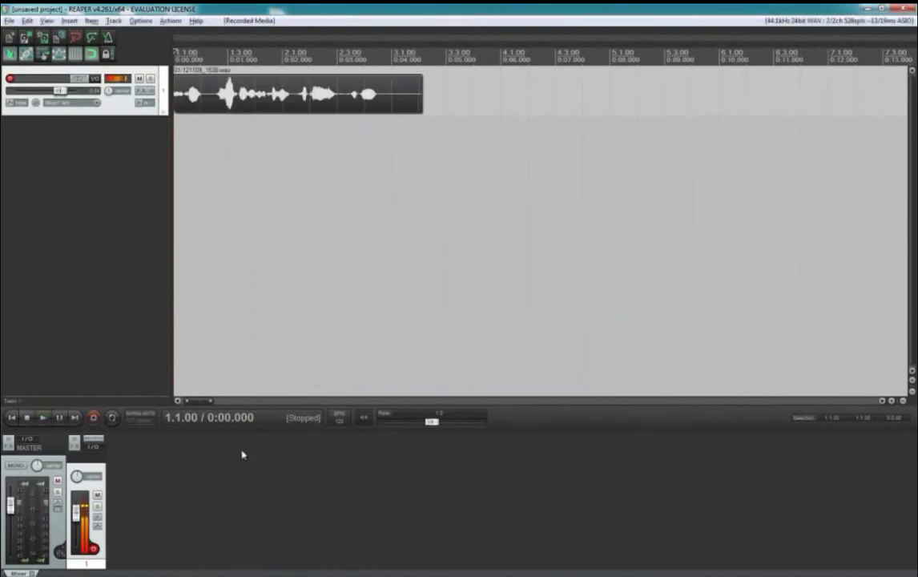
Step: Play back the recorded take from the start, stopping after the spoken part
click(44, 422)
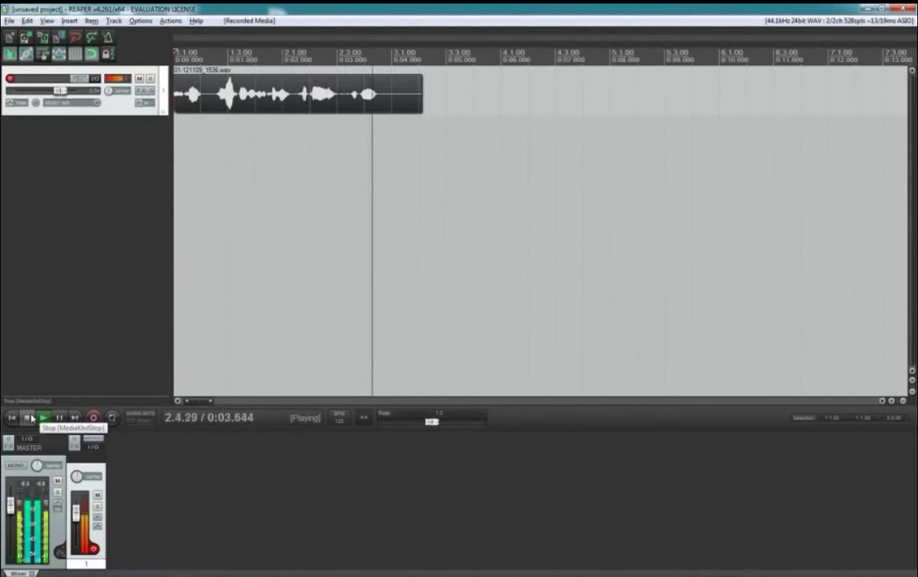
click(32, 418)
Step: With snapping off, trim the recorded clip's end to about 3 seconds and its start to about 0.8 seconds
click(181, 112)
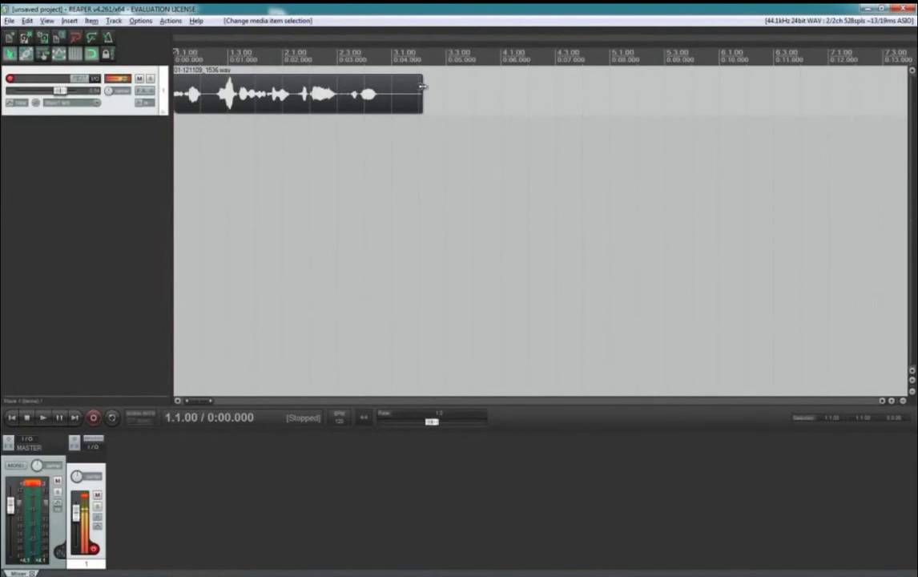
drag(422, 86, 418, 121)
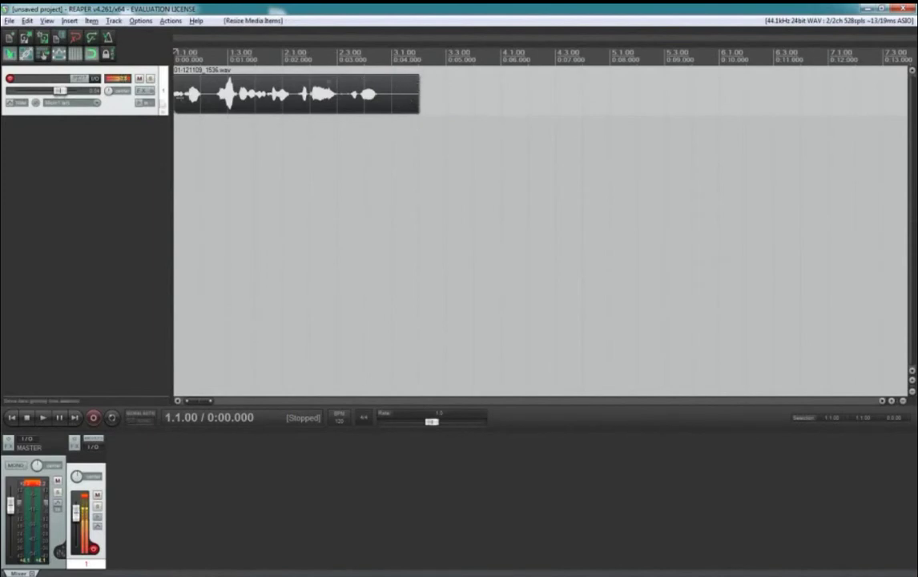
click(418, 85)
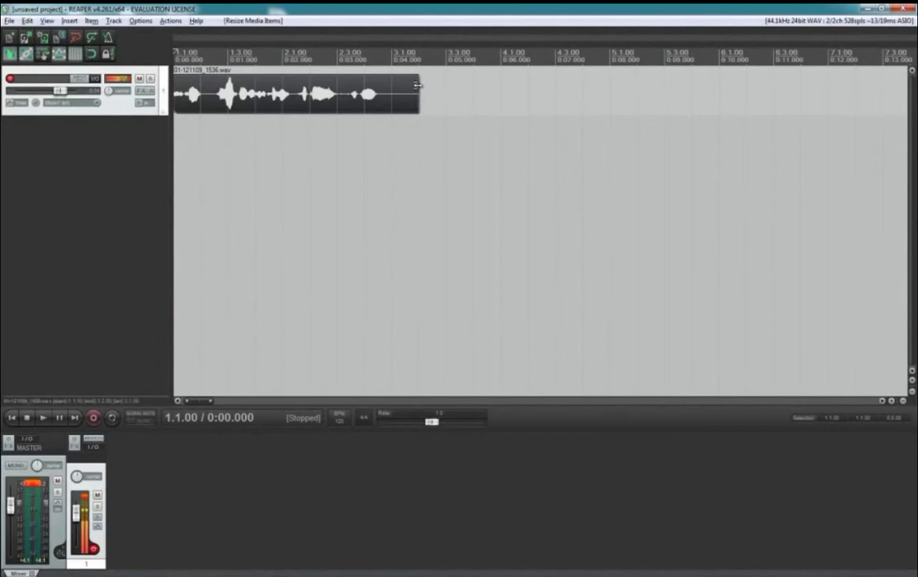
drag(417, 85, 339, 95)
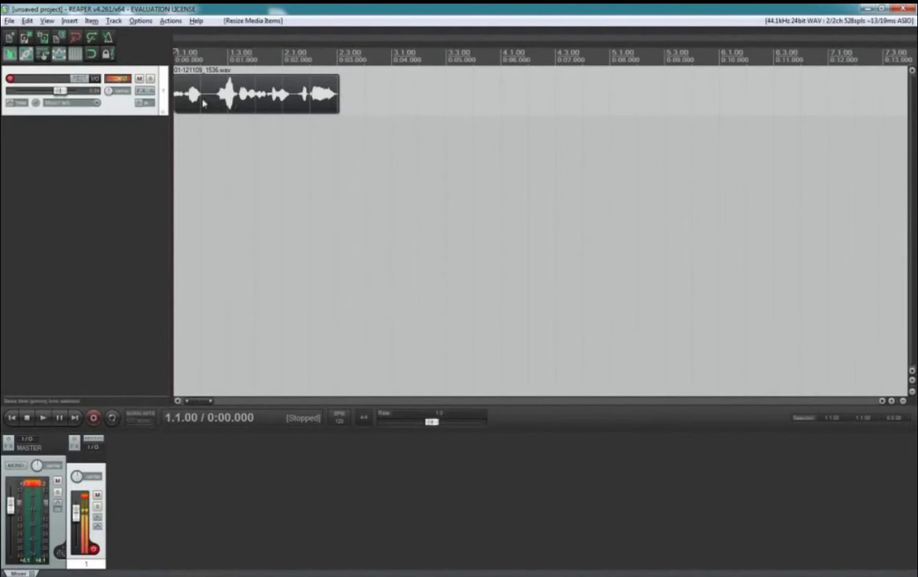
drag(175, 91, 215, 95)
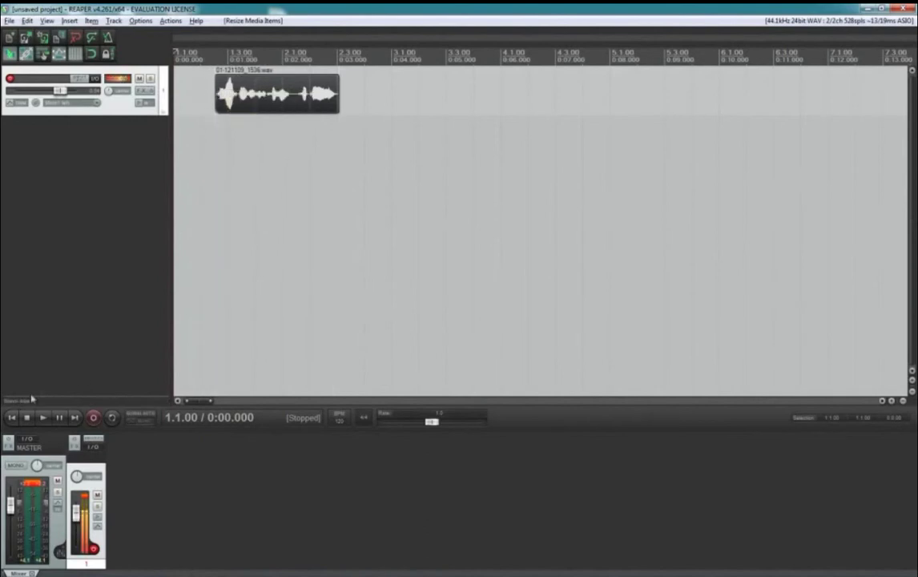
Step: Play back the trimmed clip and move it to the very start of the timeline
click(47, 418)
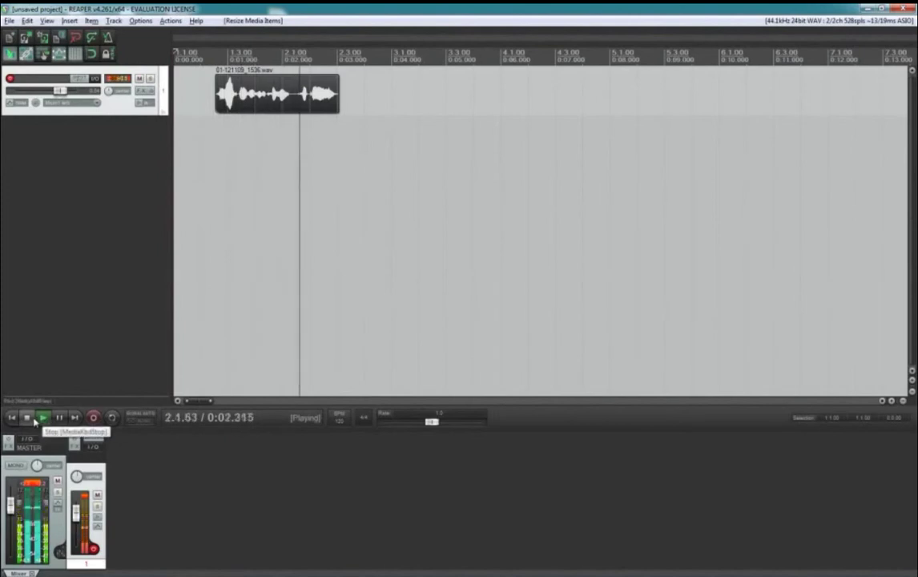
click(28, 418)
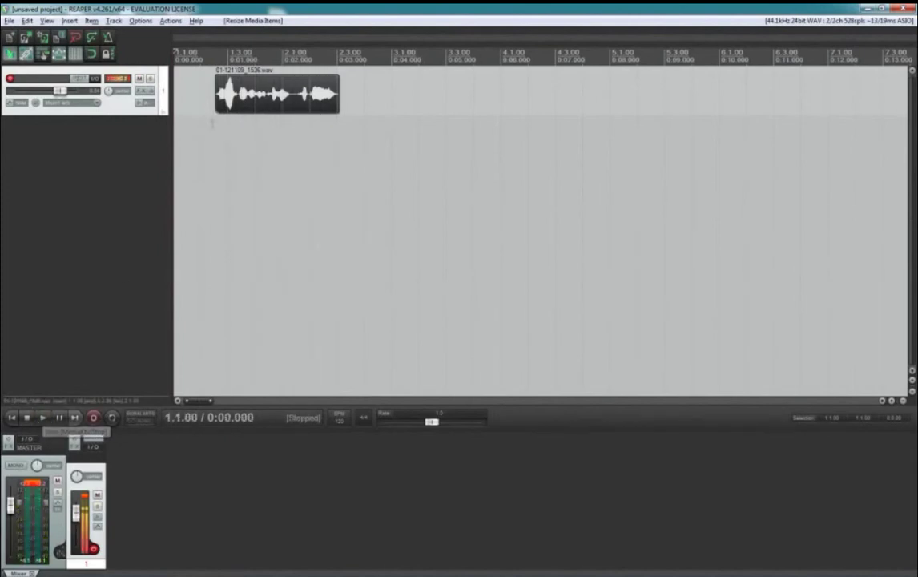
drag(282, 94, 229, 98)
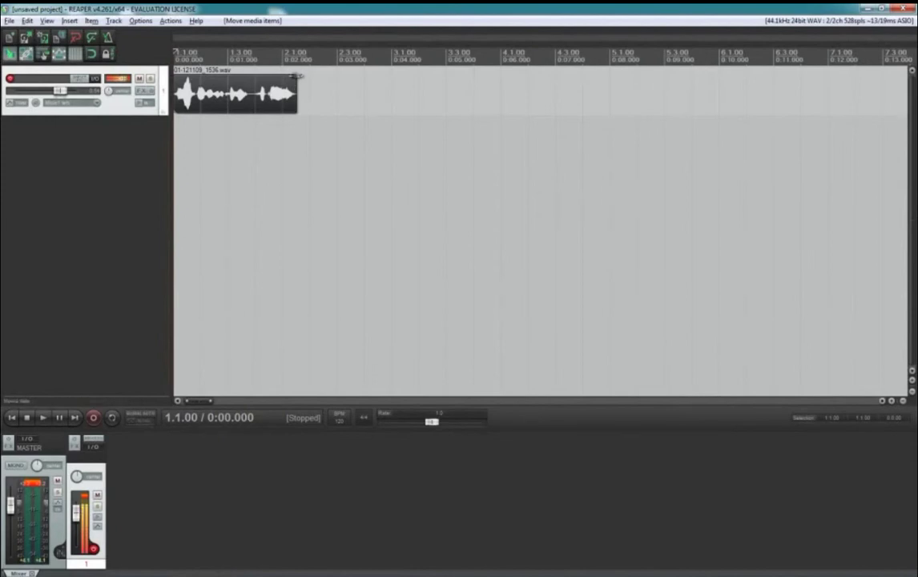
Step: Add a long fade-out over roughly the second half of the clip and play it back
drag(298, 78, 265, 95)
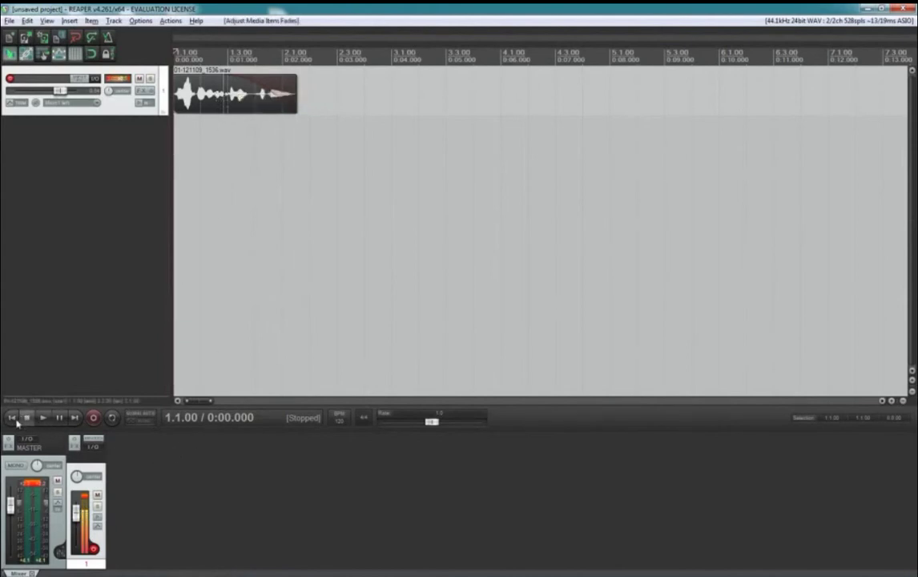
click(44, 418)
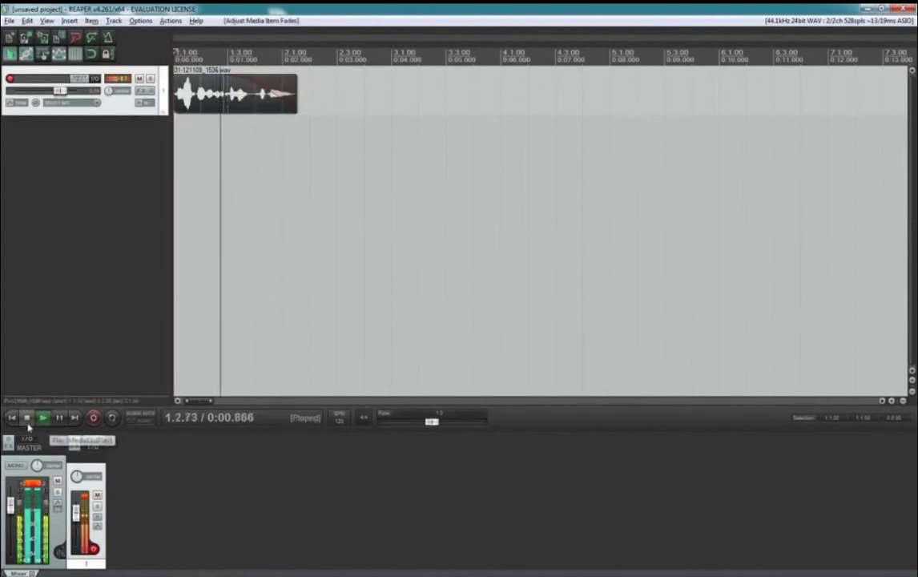
click(30, 425)
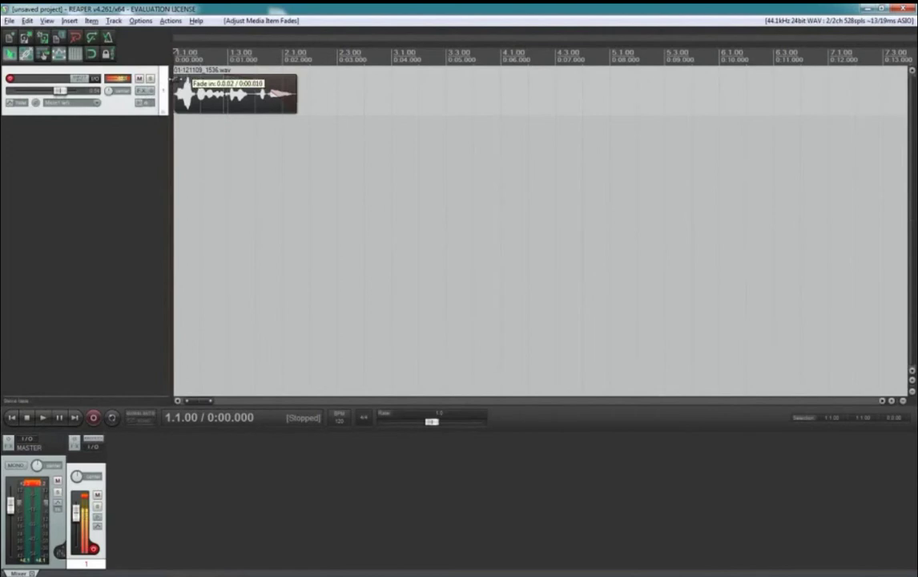
Step: Add a long fade-in from the clip's start to just past its middle
click(176, 76)
drag(176, 76, 179, 77)
drag(187, 79, 258, 98)
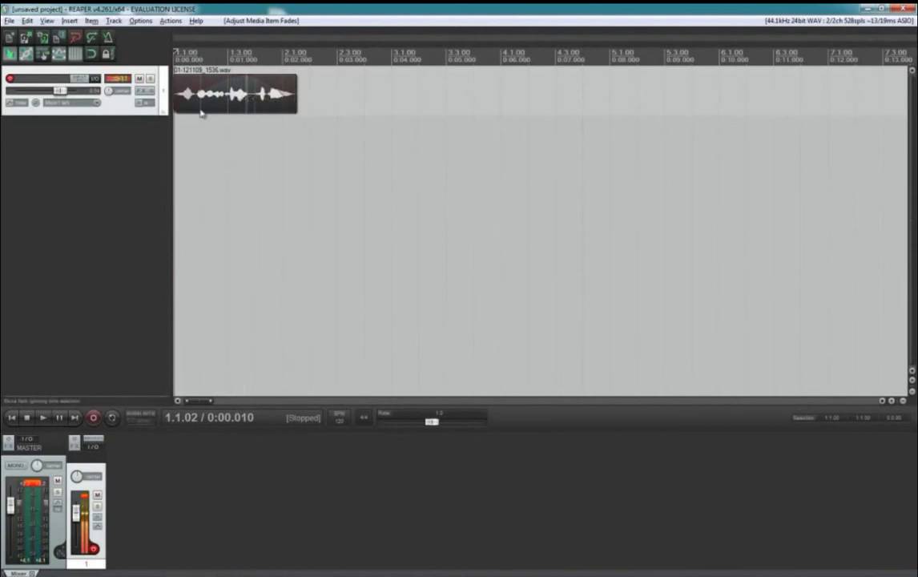
Step: Play back the clip from the start of the timeline to hear both fades
click(11, 418)
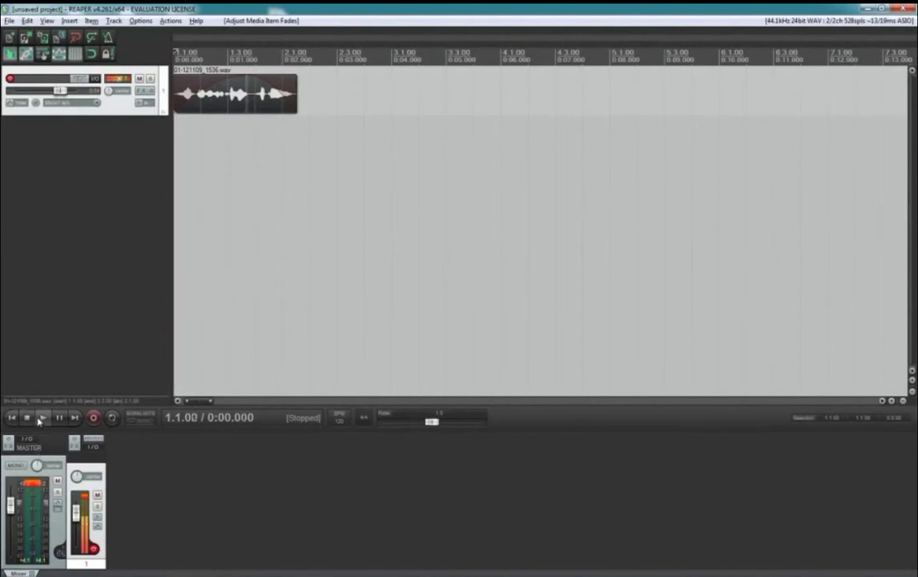
click(40, 418)
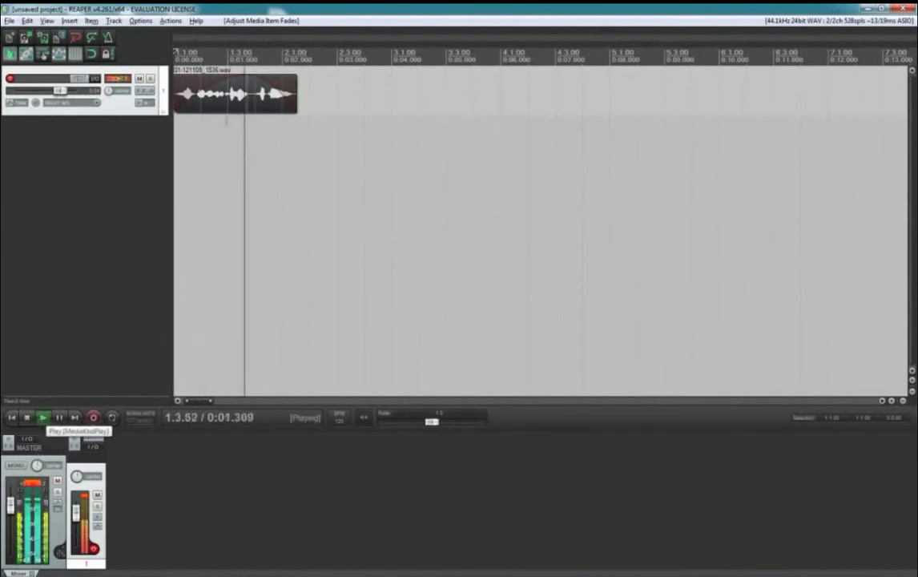
key(space)
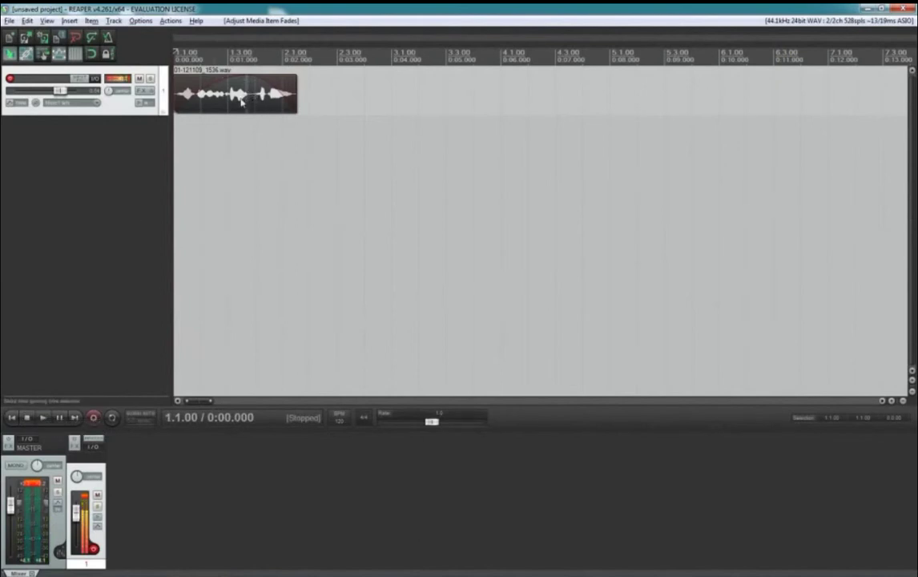
Step: Place the edit cursor just before the clip's last burst of sound, at about 1.74 seconds, and play from there
drag(241, 101, 255, 104)
click(254, 103)
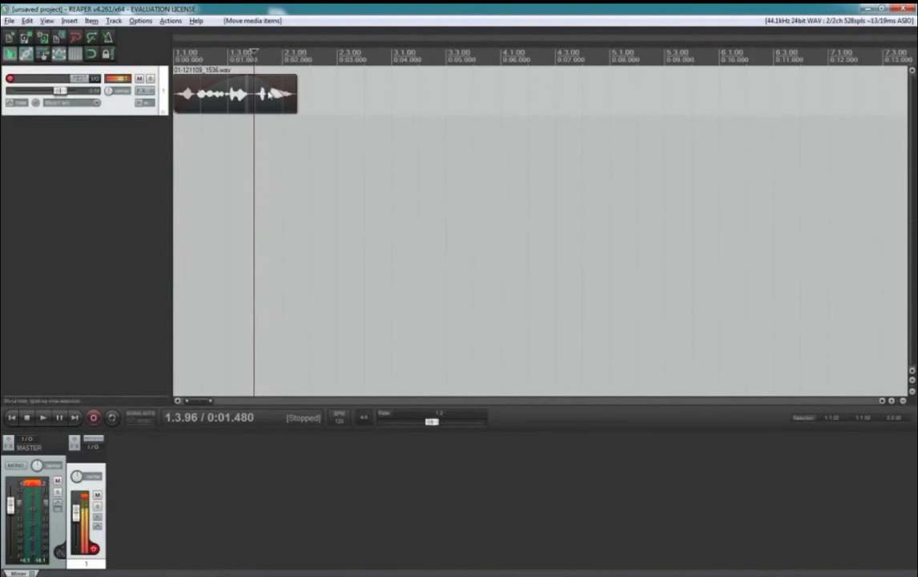
click(267, 94)
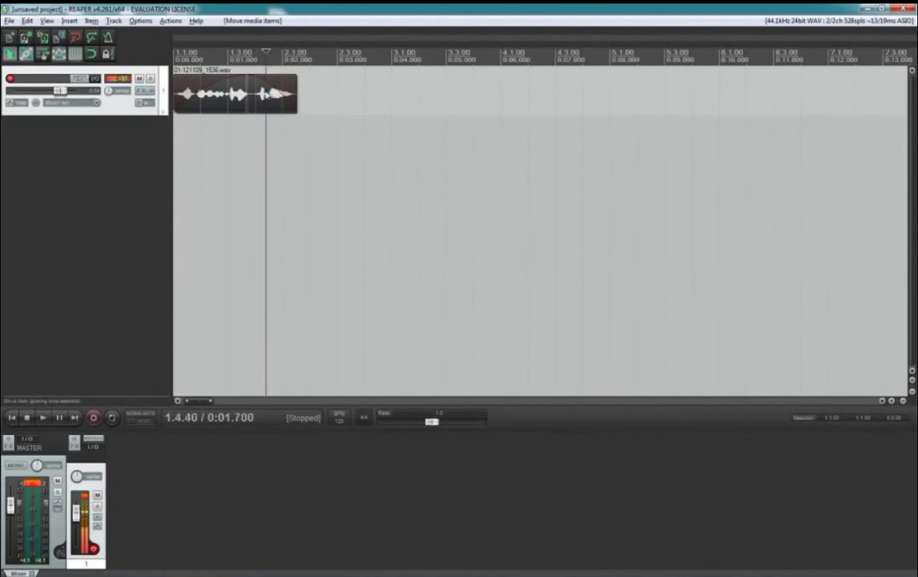
click(268, 96)
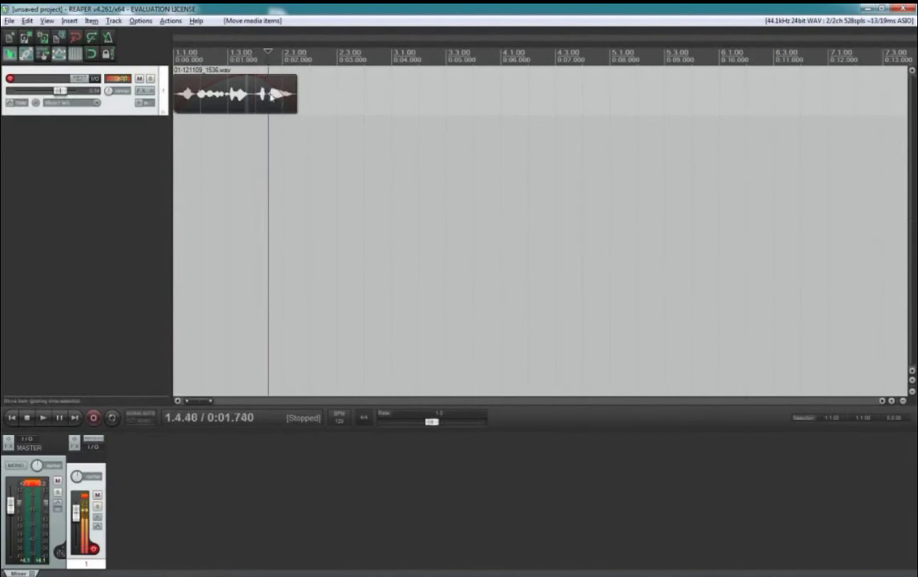
click(44, 417)
key(space)
Step: Split the clip at about 1.72 seconds and move the split-off end piece to about 3 seconds on the timeline
click(207, 92)
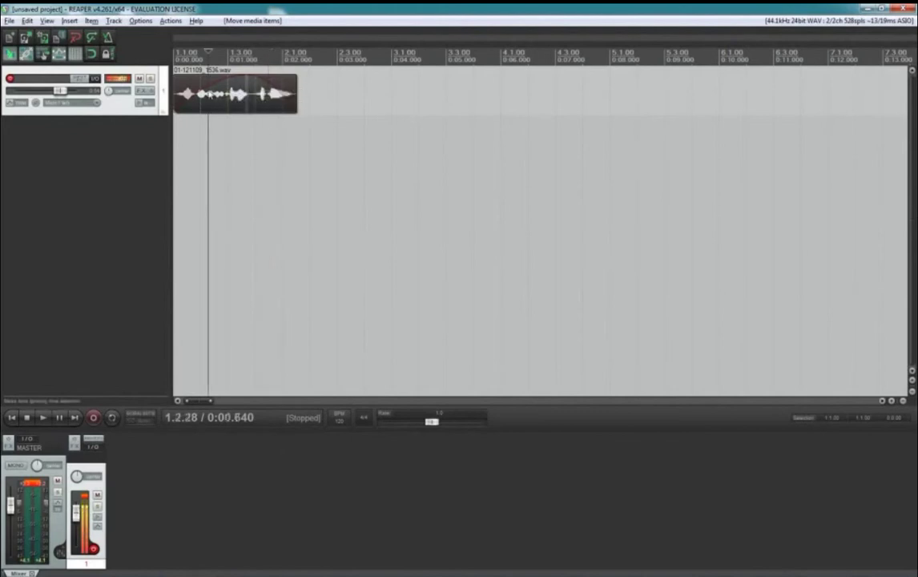
click(246, 92)
click(261, 92)
click(223, 92)
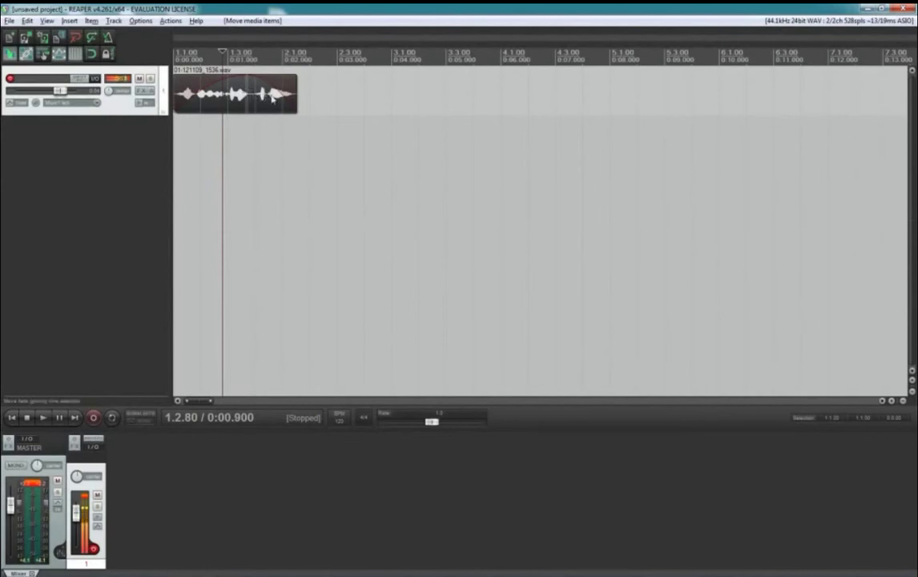
click(267, 98)
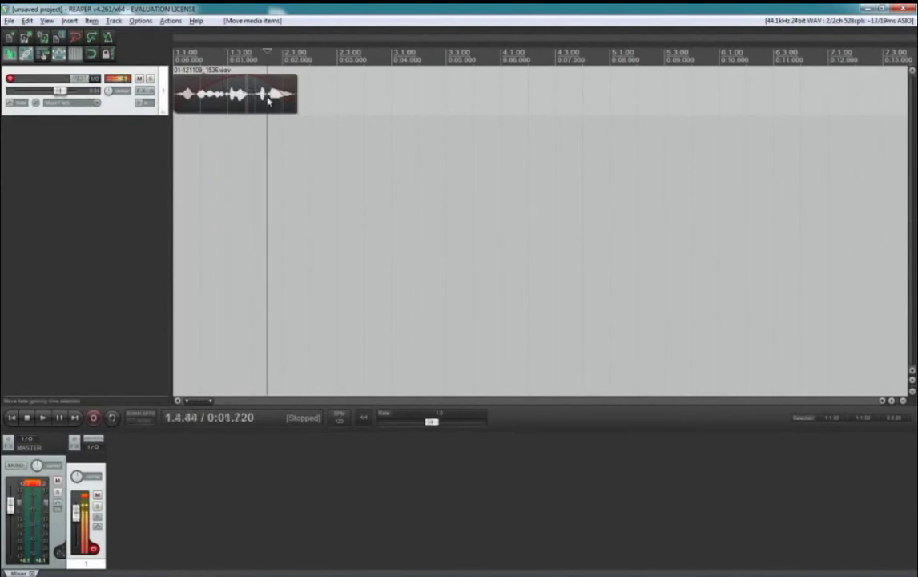
key(s)
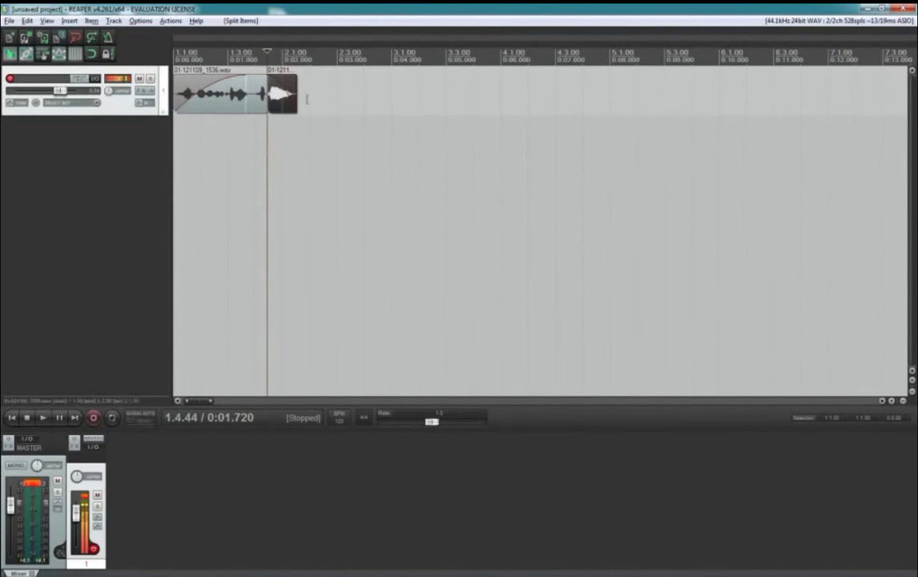
drag(285, 98, 357, 101)
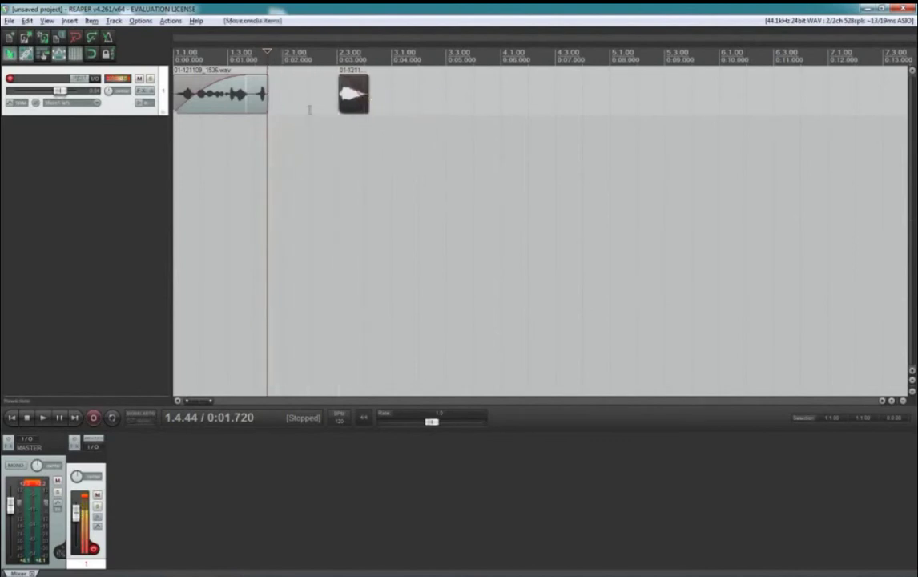
Step: Split the remaining first piece at about 1.5, 0.9, 0.35 and 1.26 seconds
click(257, 97)
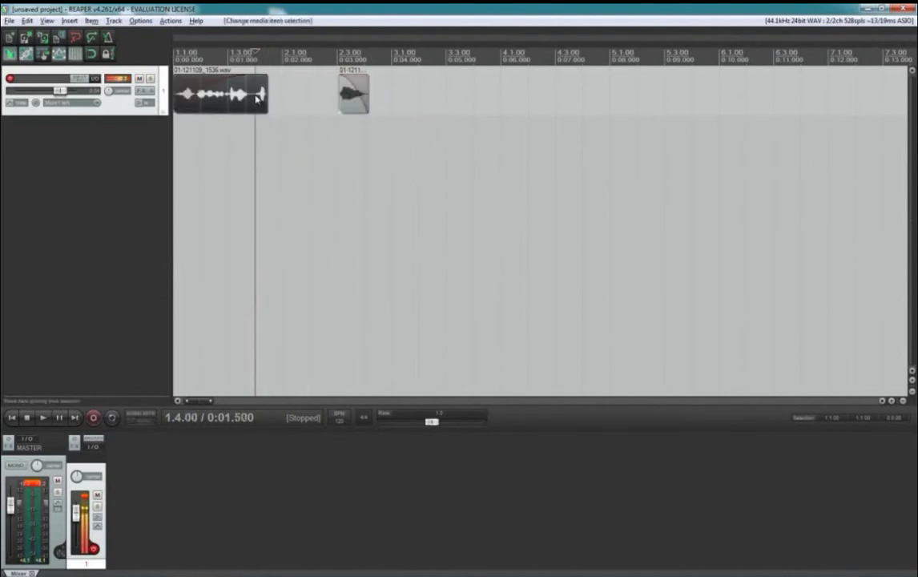
click(223, 97)
key(s)
click(193, 94)
key(s)
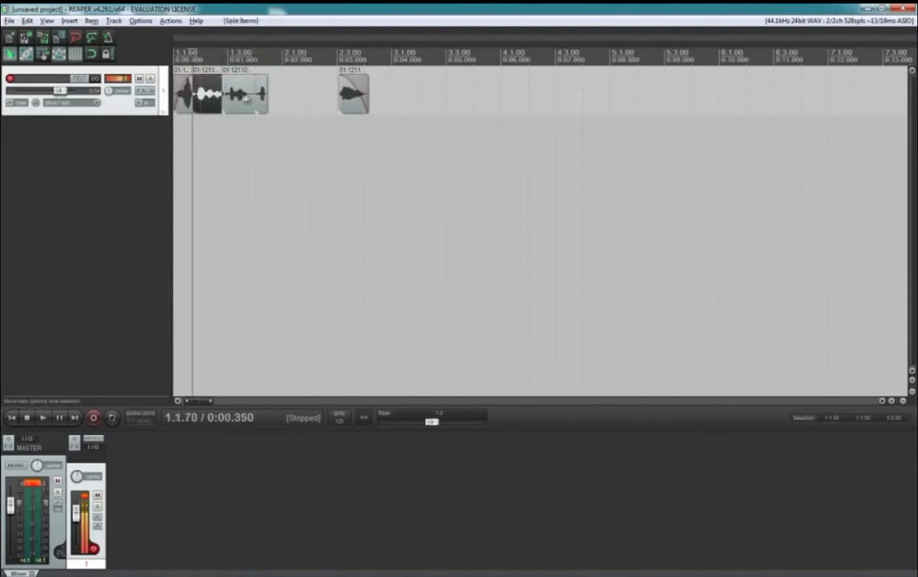
click(242, 96)
key(s)
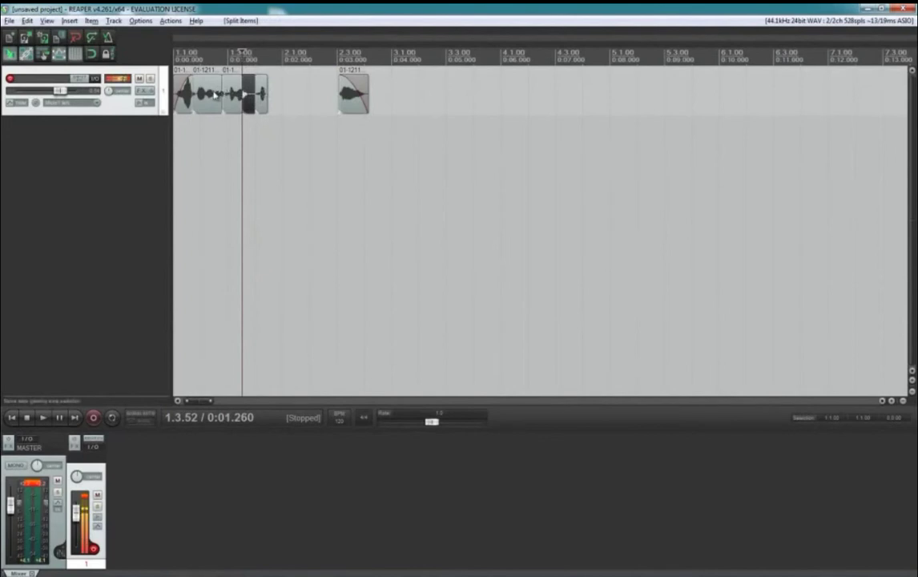
Step: Shuffle the pieces so they overlap, with the former end piece at about 1.1 seconds, and play the result from the start
mouse_move(208, 95)
mouse_down()
mouse_move(289, 95)
mouse_move(223, 93)
mouse_move(201, 97)
mouse_move(199, 108)
mouse_move(192, 92)
mouse_move(211, 94)
mouse_up()
drag(281, 96, 217, 100)
drag(351, 97, 240, 93)
click(11, 418)
click(42, 417)
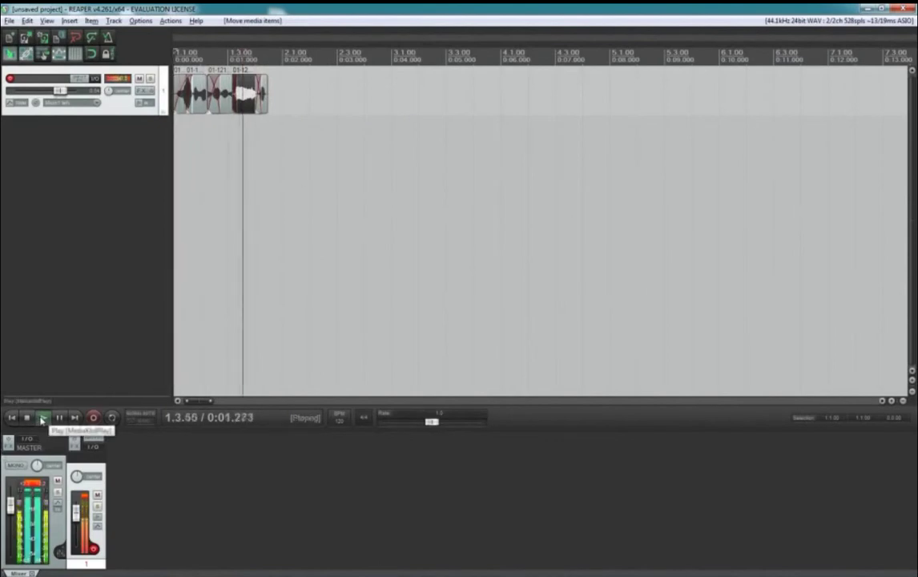
click(34, 419)
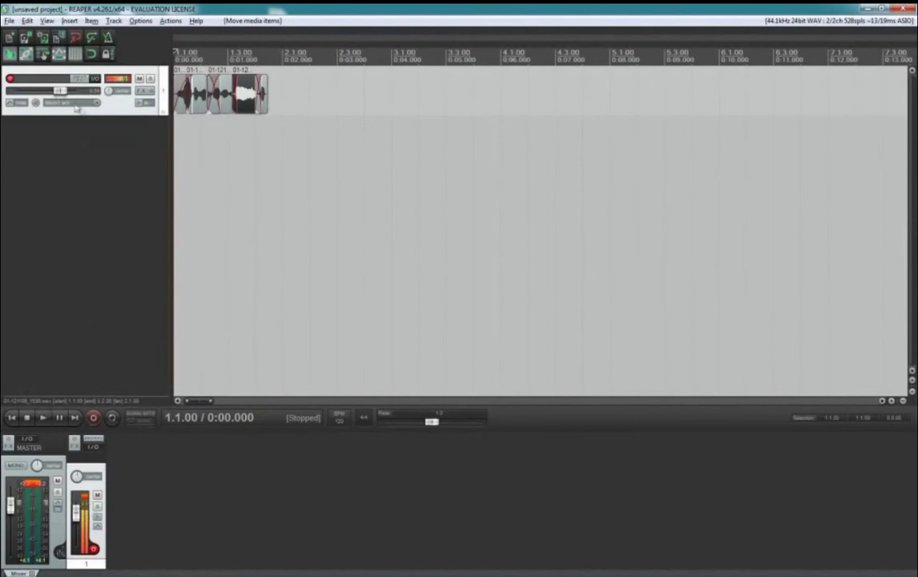
Step: Lower the track's volume to about -2.7 dB, try its pan fully right, and leave the pan slightly left of center
mouse_move(58, 90)
mouse_down()
mouse_move(36, 90)
mouse_move(86, 102)
mouse_move(60, 102)
mouse_up()
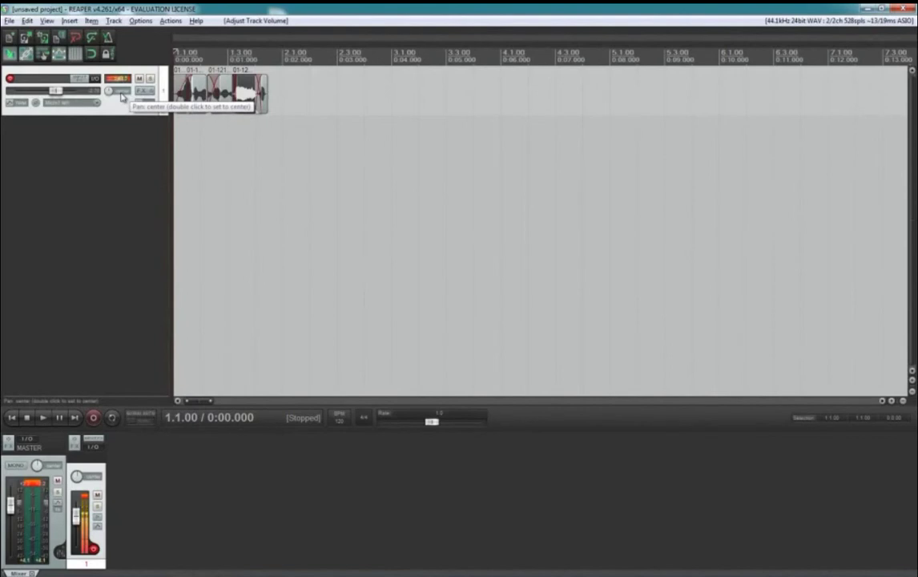
drag(122, 96, 110, 93)
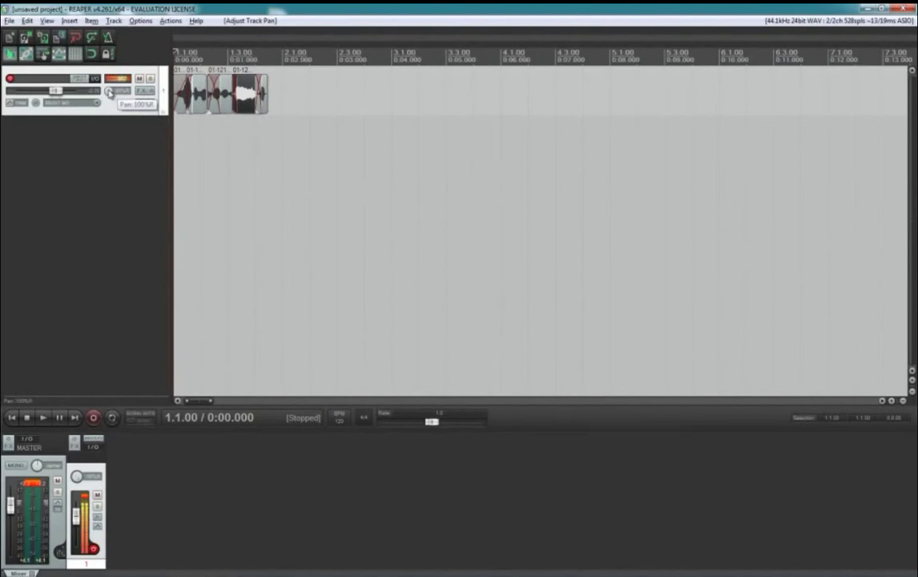
drag(110, 93, 110, 93)
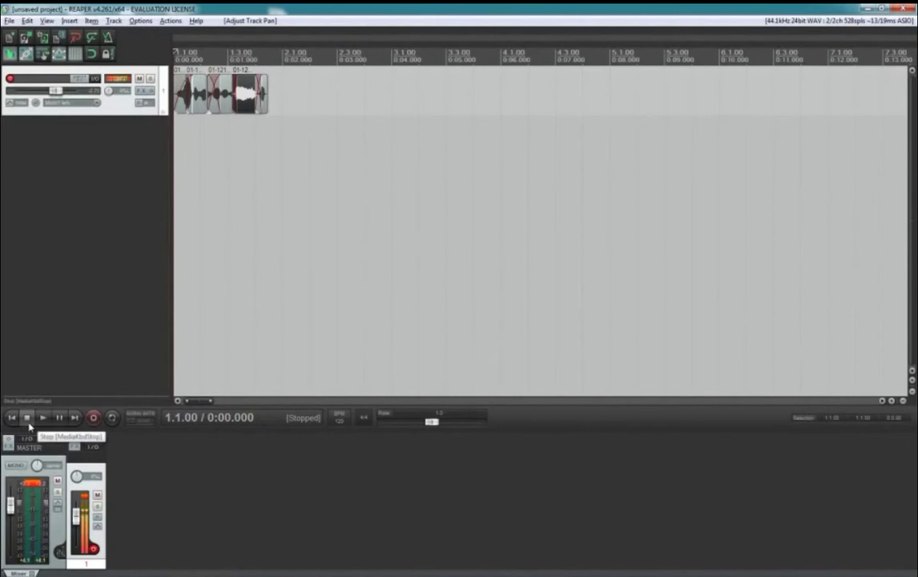
Step: Insert a second track and arm it for recording
right_click(101, 178)
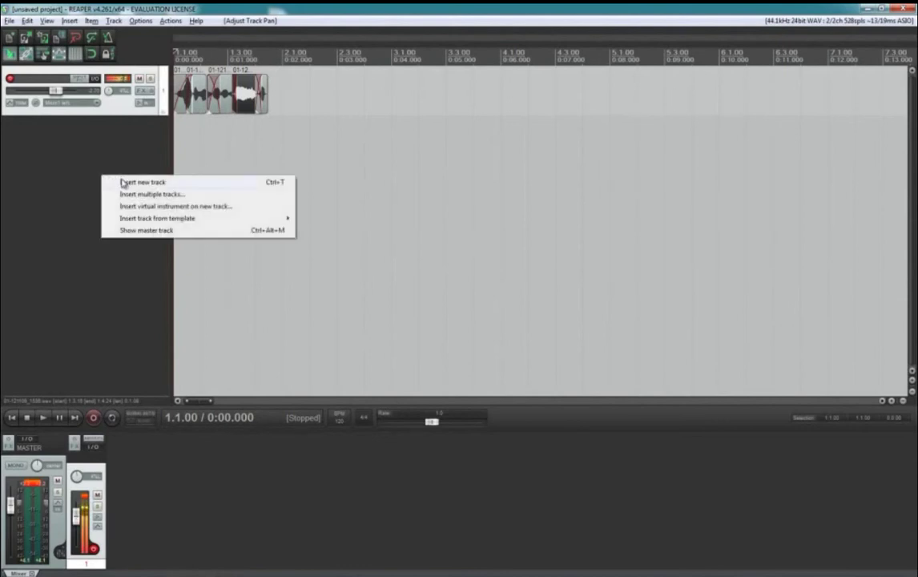
click(124, 183)
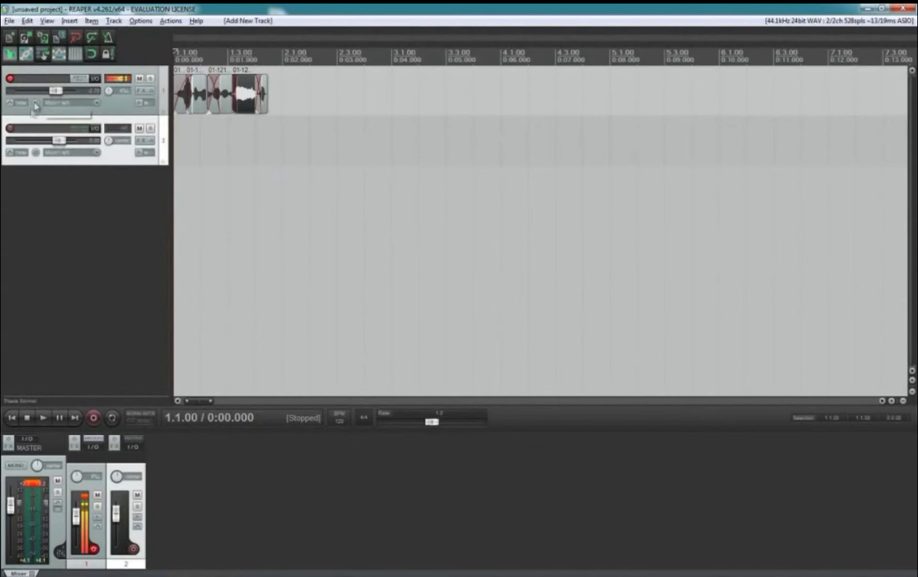
click(9, 129)
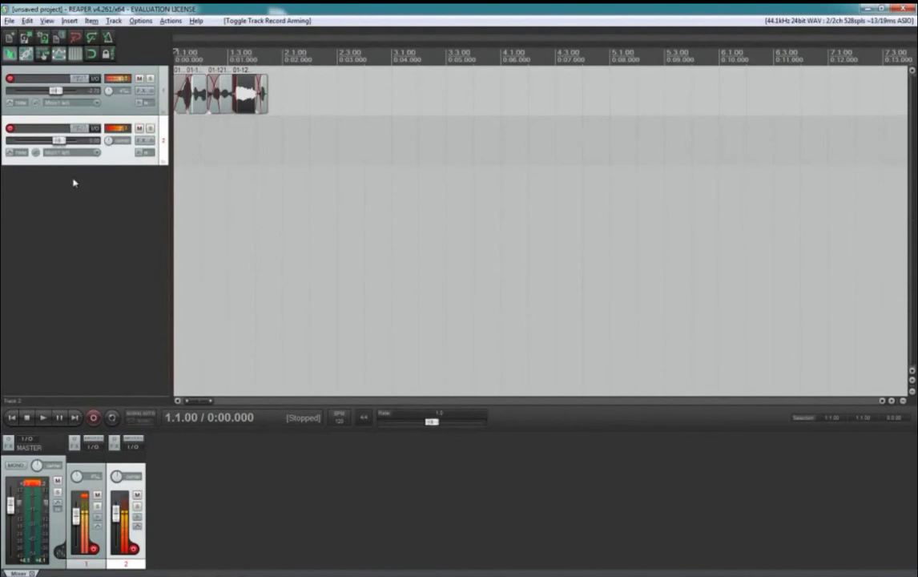
Step: Insert a third and a fourth track below the existing ones and arm the third for recording
right_click(101, 205)
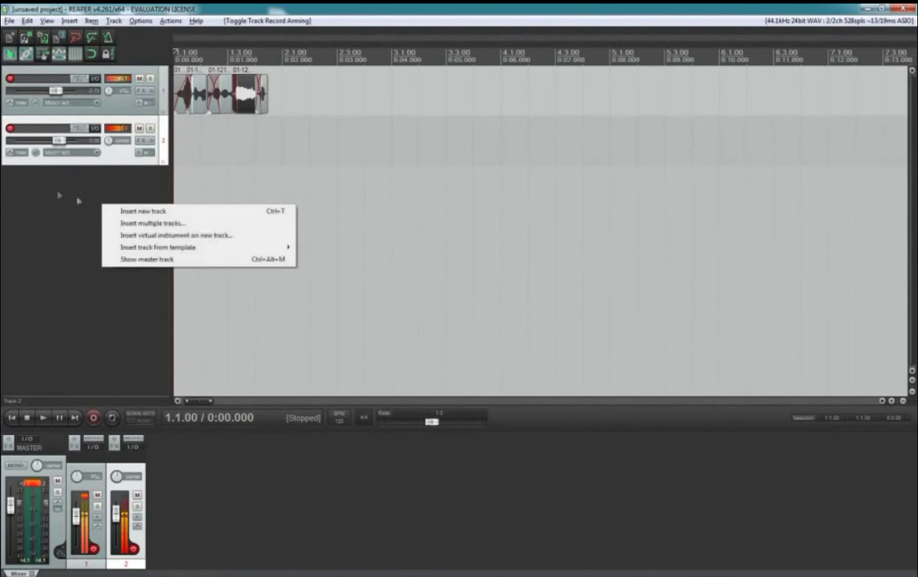
click(226, 213)
right_click(110, 256)
click(135, 262)
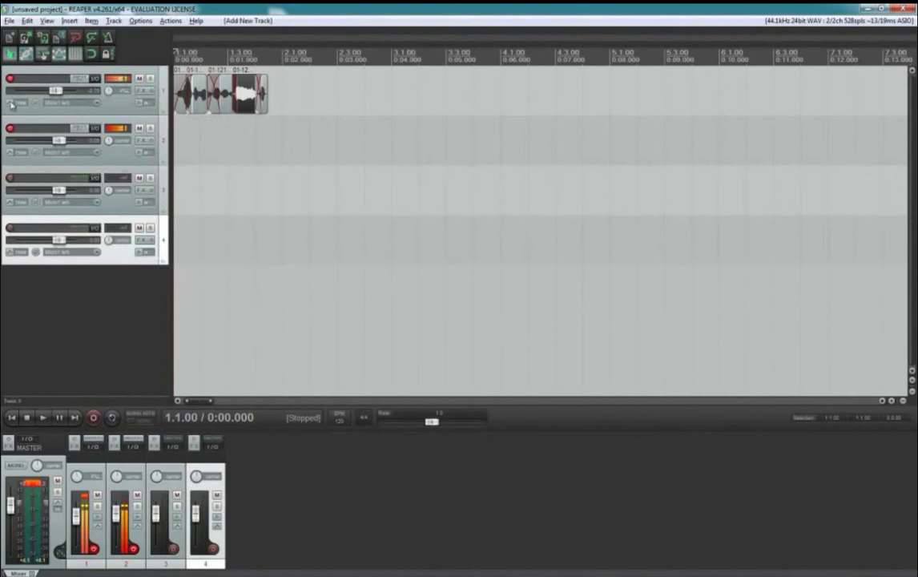
click(8, 178)
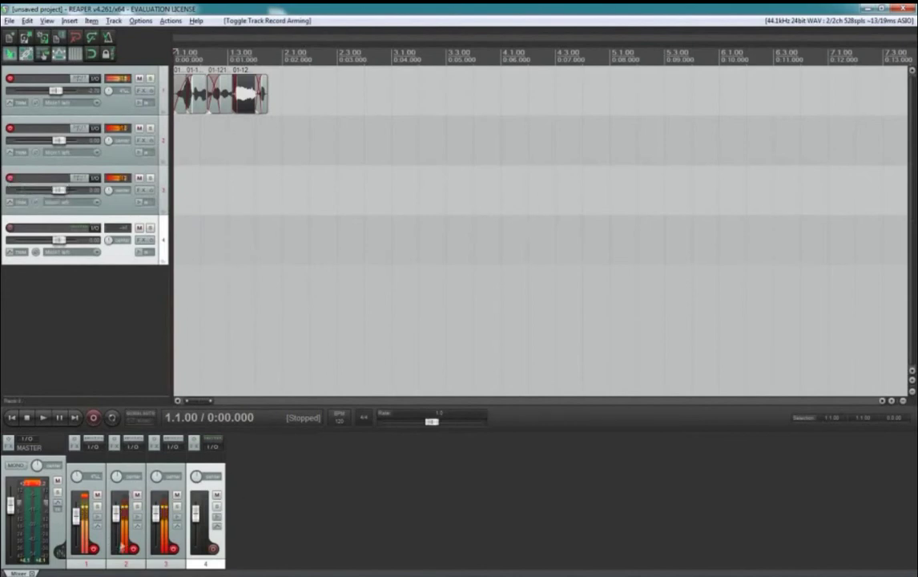
Step: Disarm recording on tracks 2 and 1
click(9, 128)
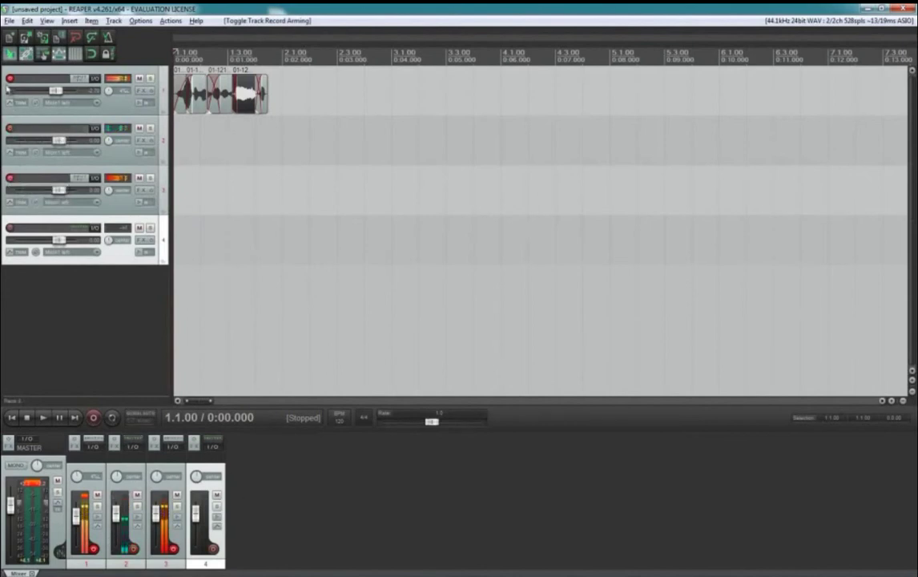
click(9, 77)
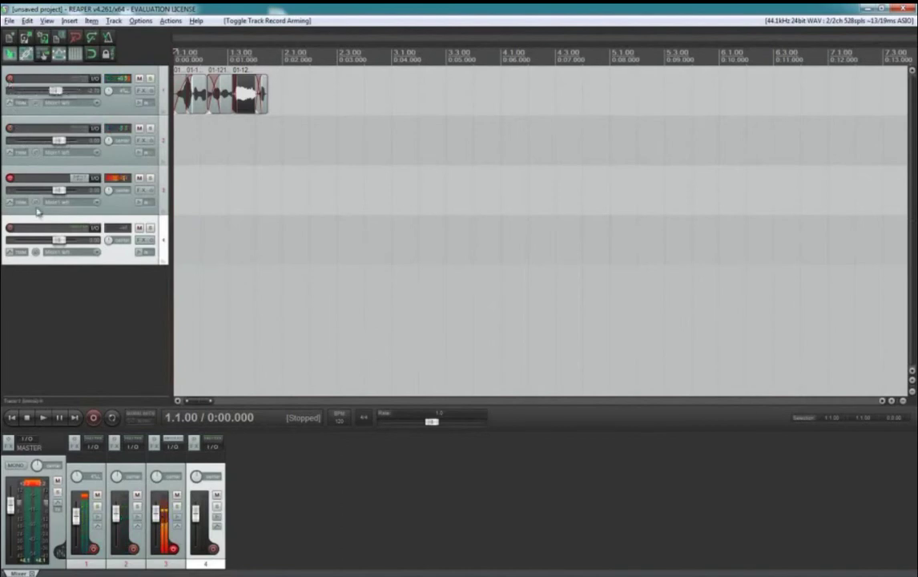
click(9, 177)
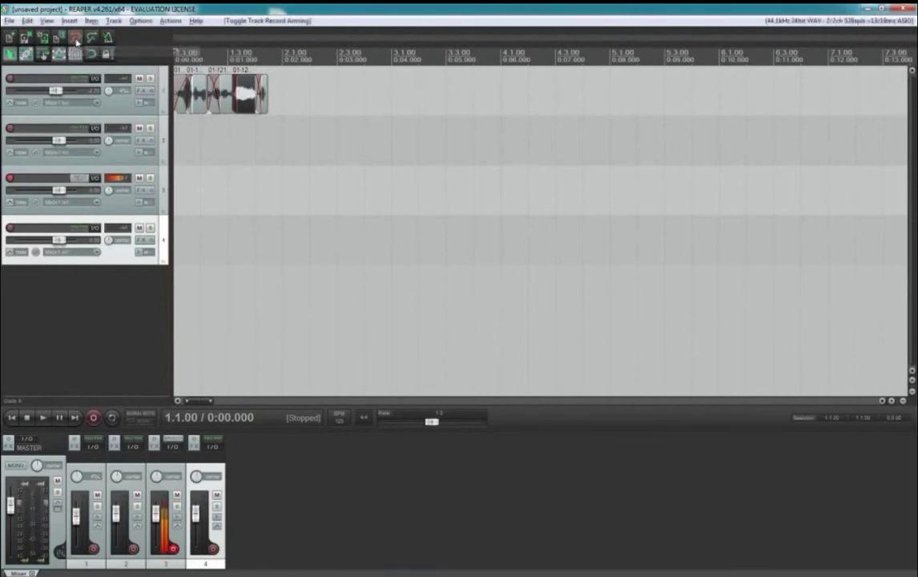
Step: Undo the record-arming changes and track insertions back to the single original track
click(76, 37)
click(76, 37)
click(75, 38)
click(76, 37)
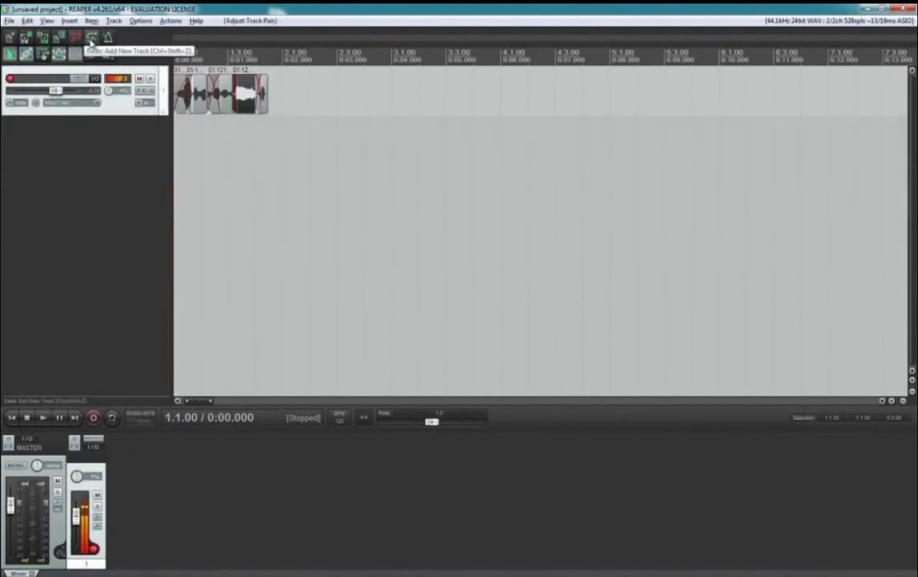
Step: Redo the track insertions and record arming until four tracks exist with the first three armed
click(91, 40)
click(91, 40)
click(91, 40)
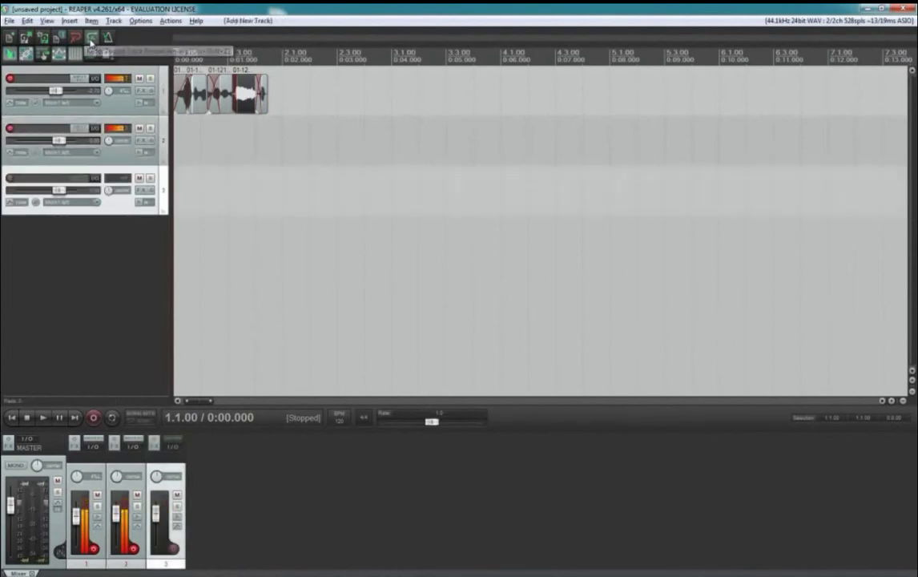
click(91, 40)
click(91, 40)
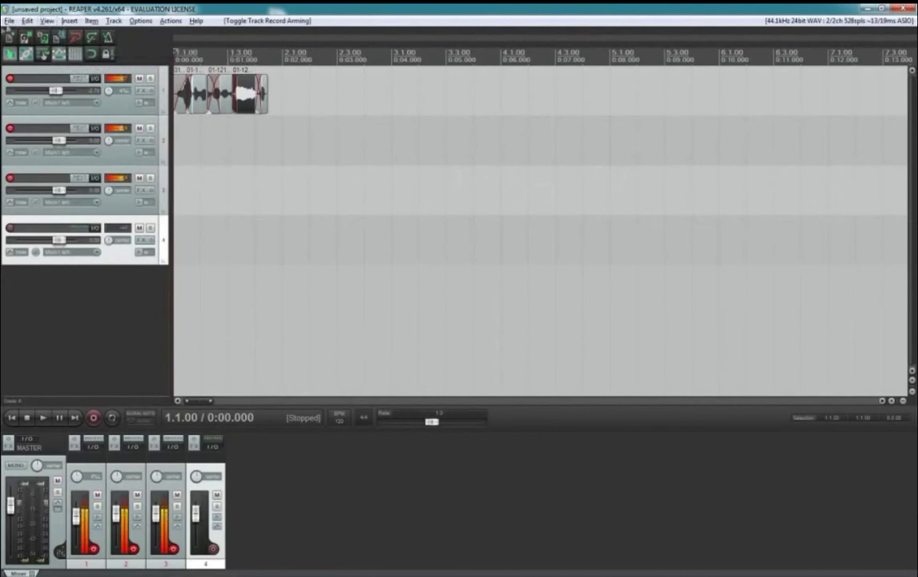
Step: Save the project as "coucou !" in the REAPER Media folder as a REAPER project file
click(10, 21)
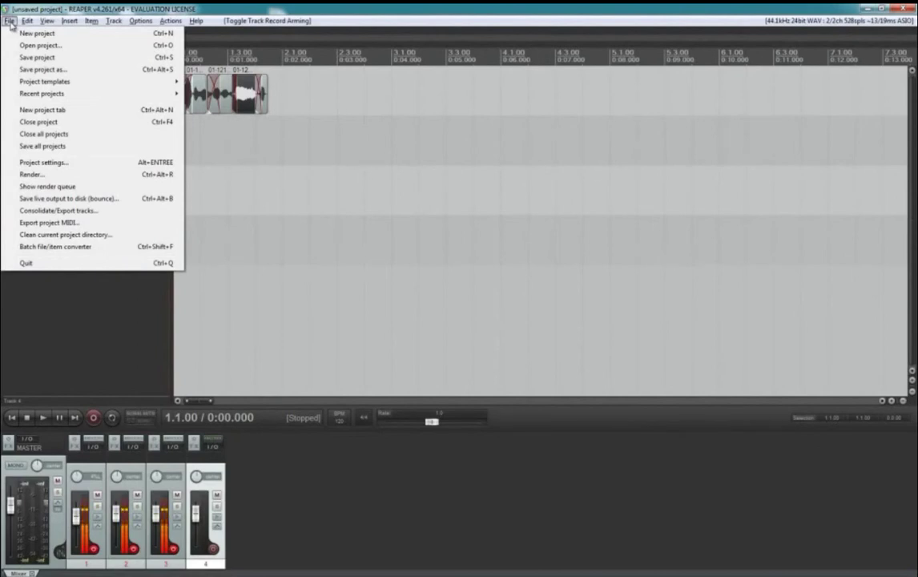
click(47, 71)
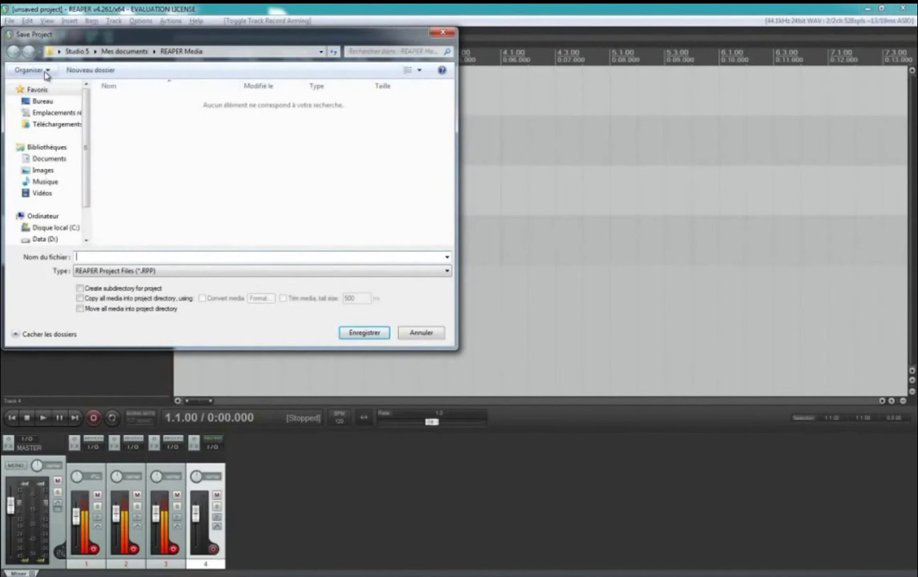
text(coucou !)
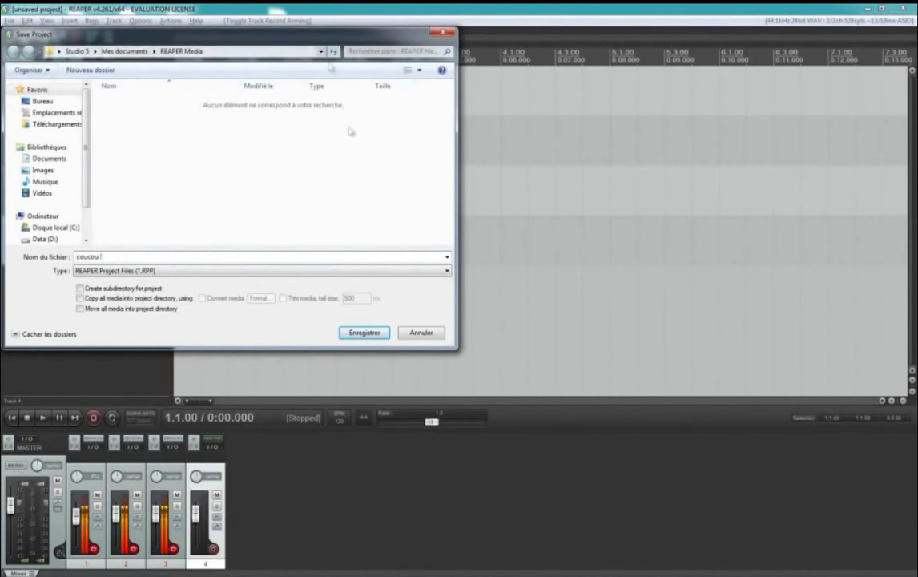
click(365, 332)
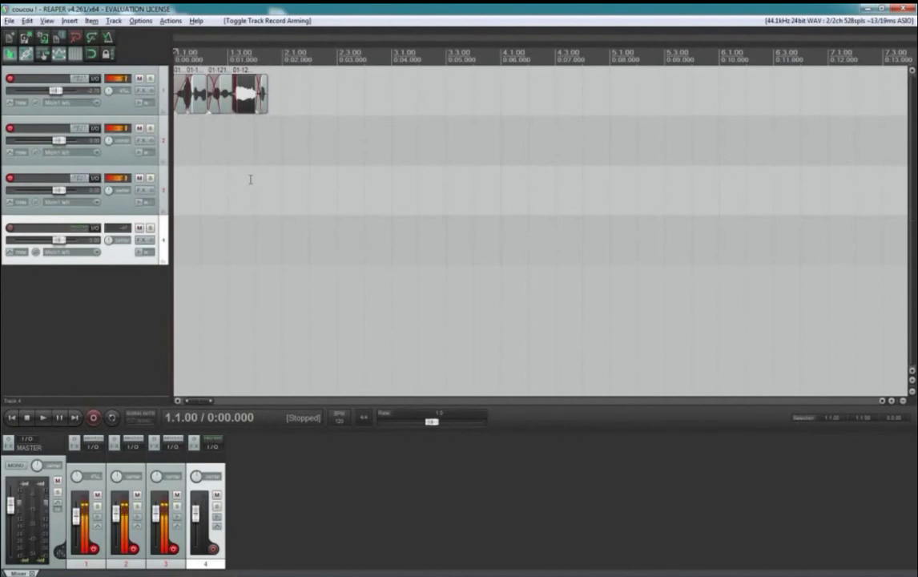
Step: Open the render settings for the project and choose WAV output format with a 16 bit PCM bit depth
click(9, 21)
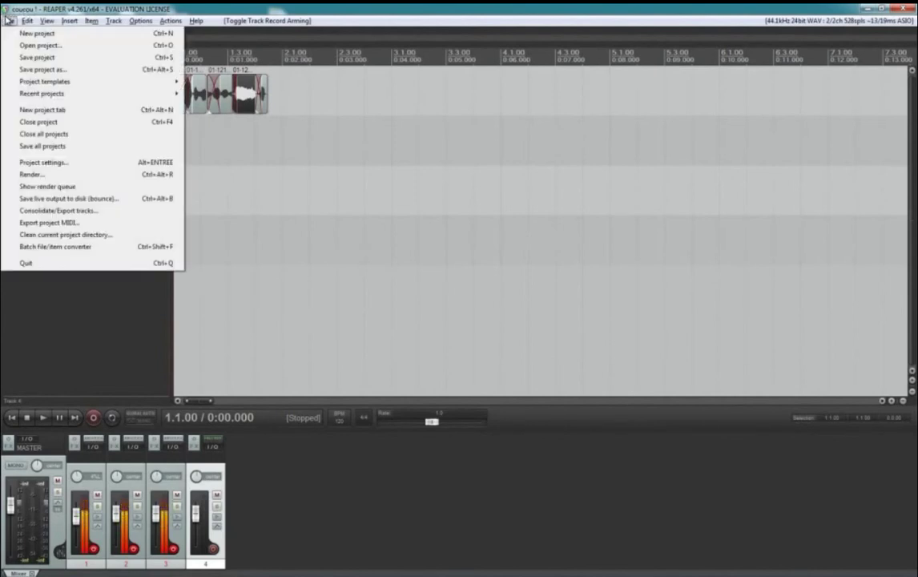
click(105, 176)
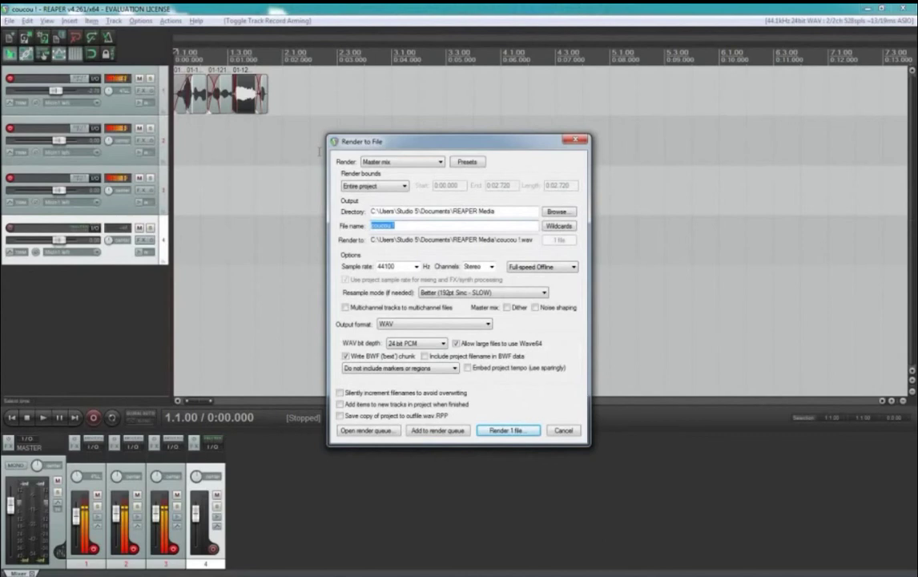
drag(416, 148, 360, 94)
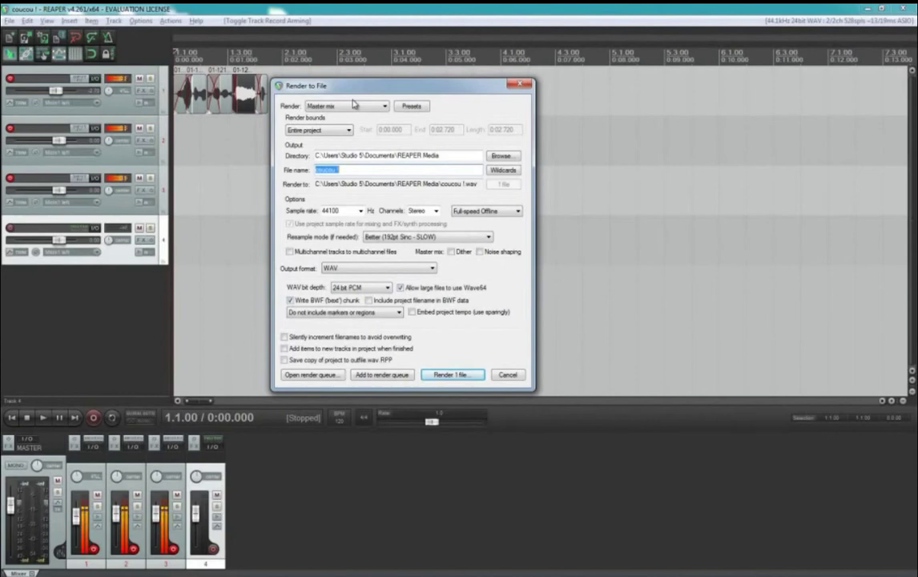
click(387, 268)
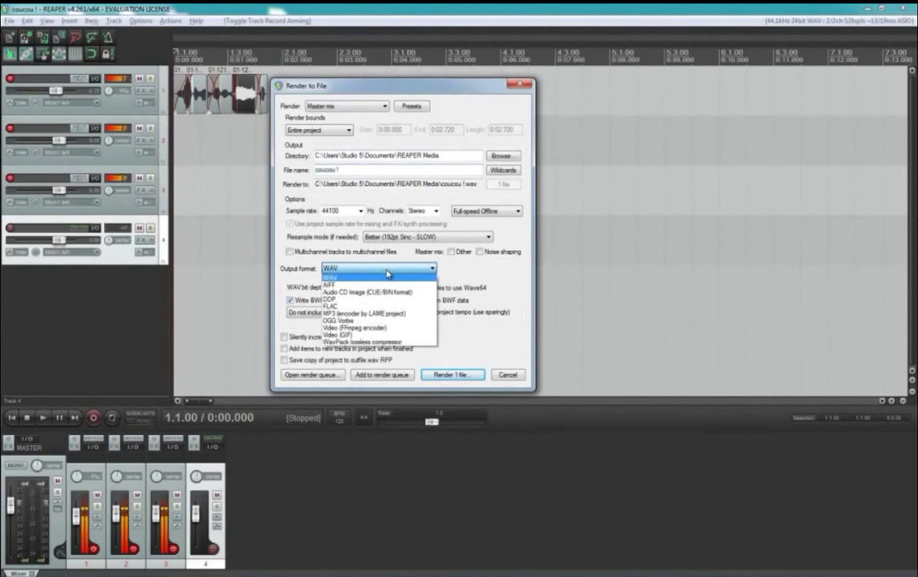
click(387, 275)
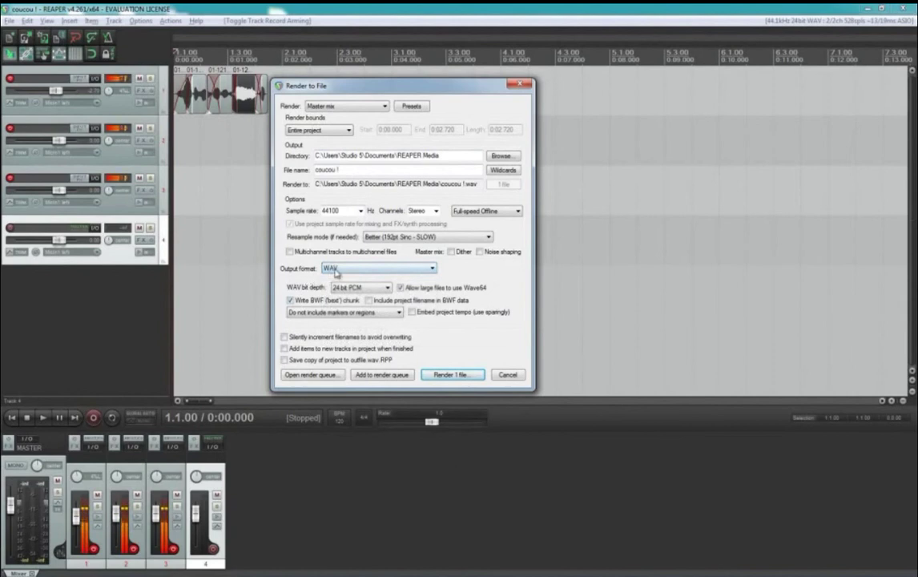
click(336, 271)
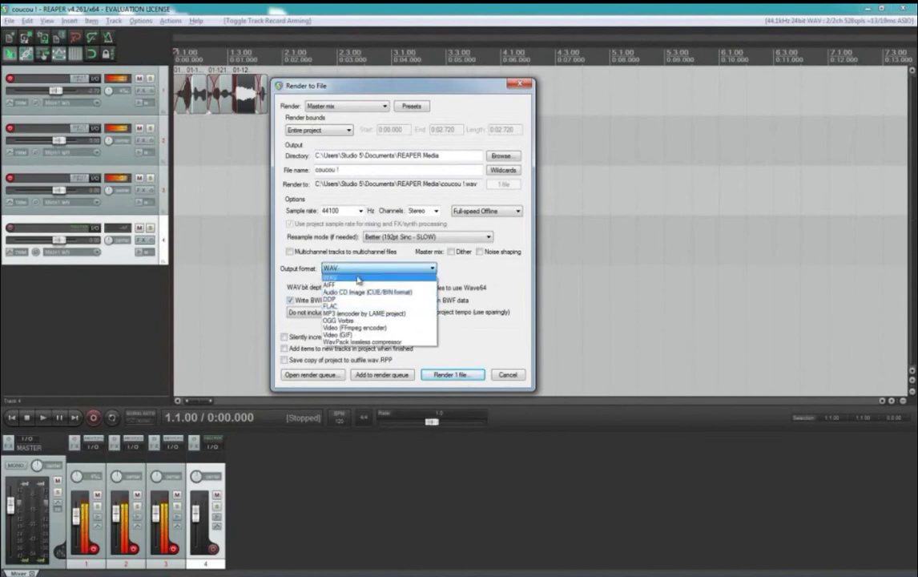
click(358, 279)
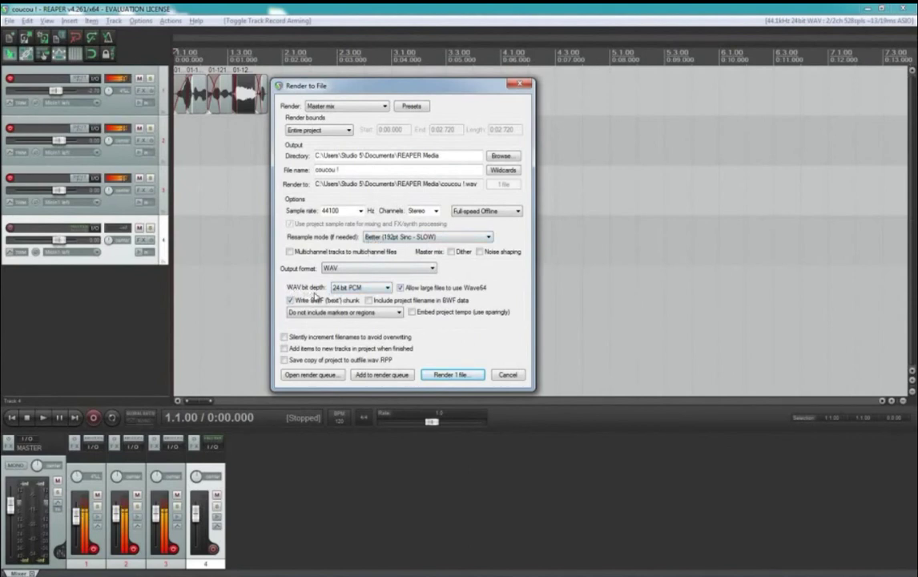
click(376, 290)
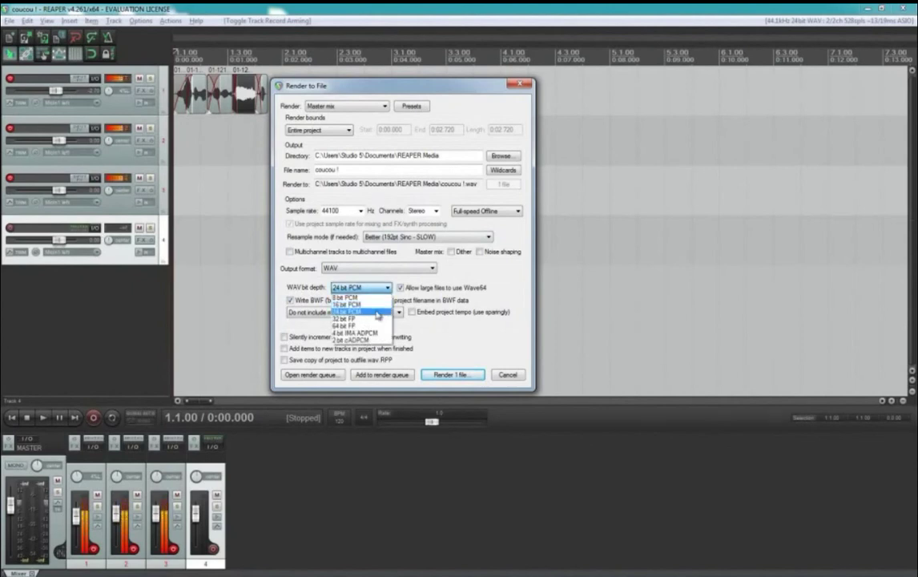
click(370, 306)
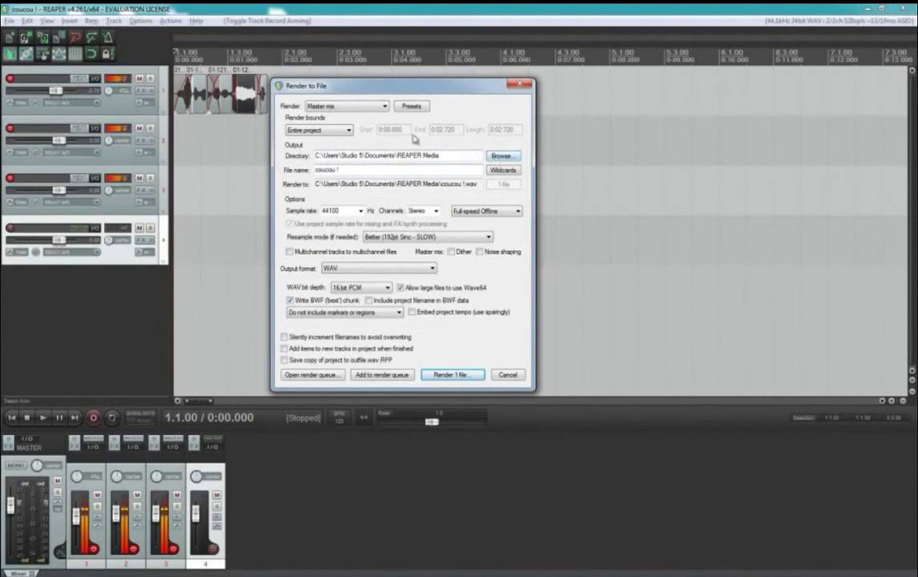
Step: Set the render output directory to the Desktop (Bureau) folder
click(504, 156)
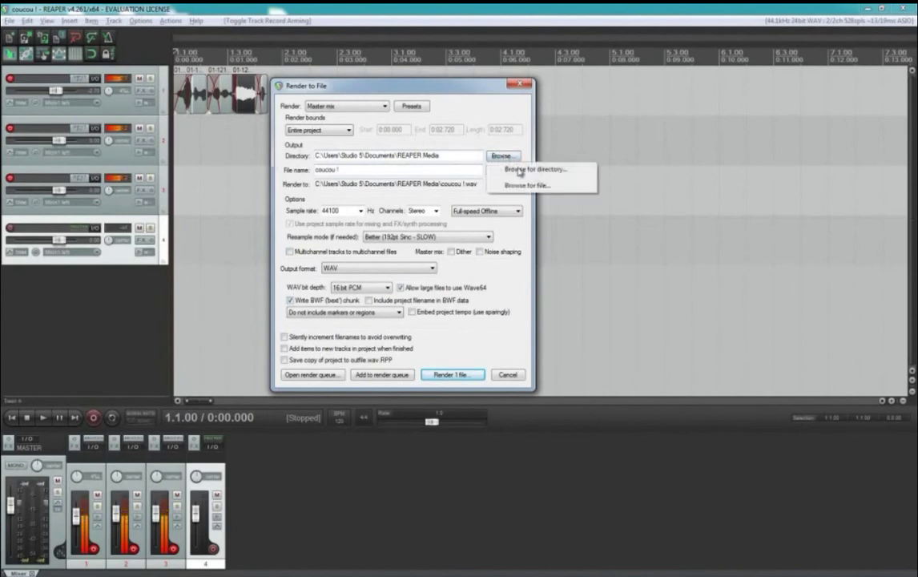
click(531, 169)
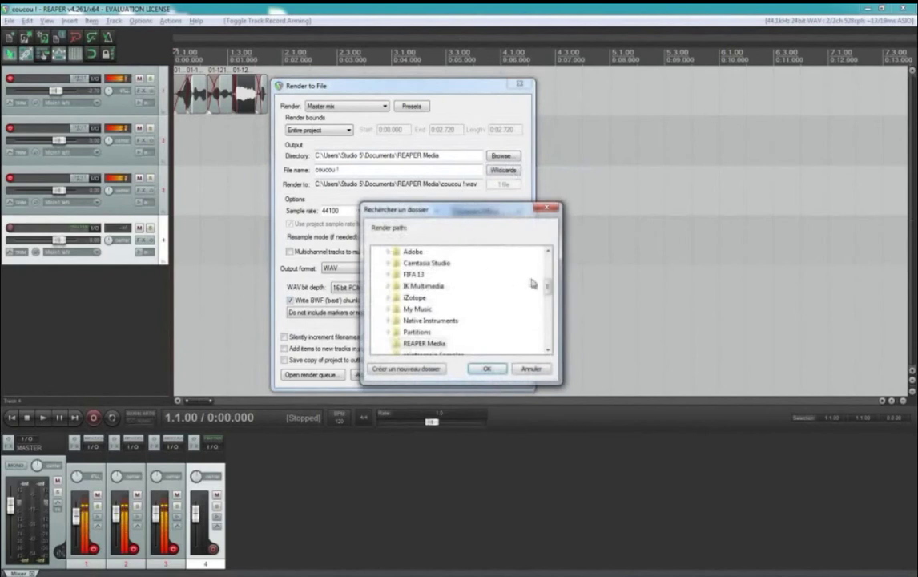
scroll(547, 276, up, 10)
click(397, 252)
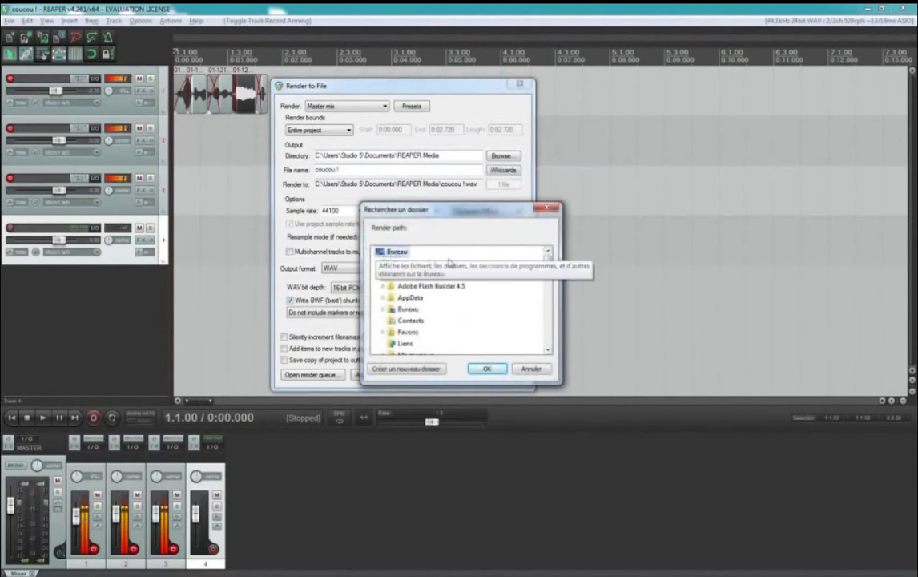
click(486, 369)
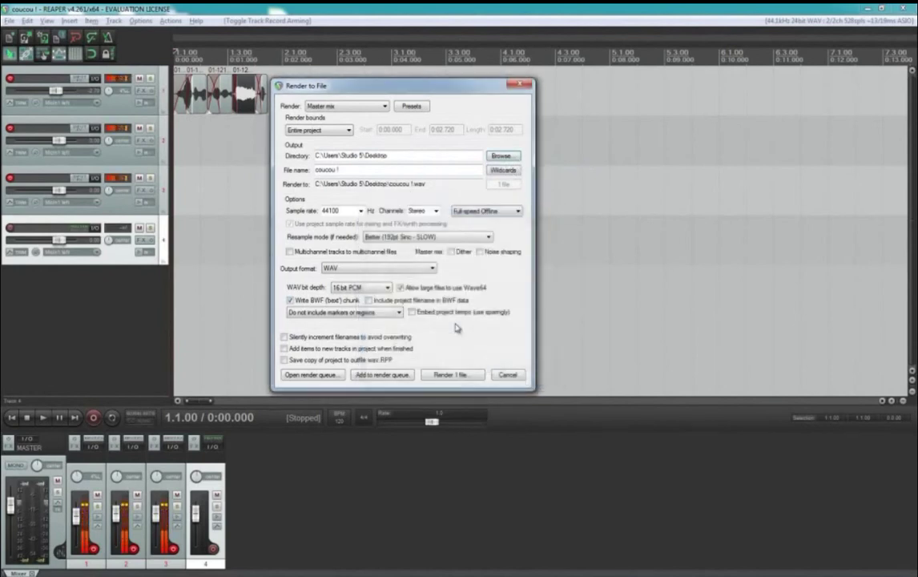
Step: Render the master mix to the WAV file and launch the rendered file for playback
click(455, 375)
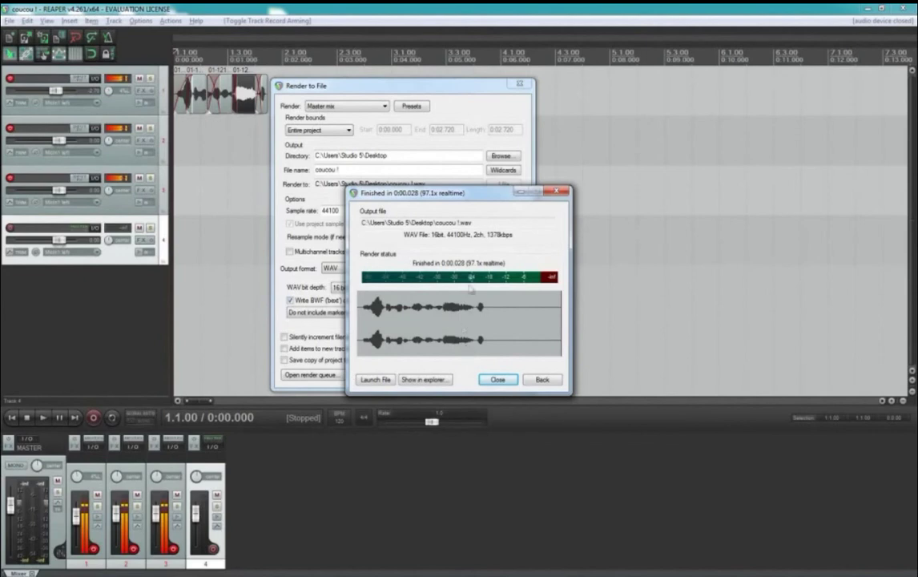
click(383, 380)
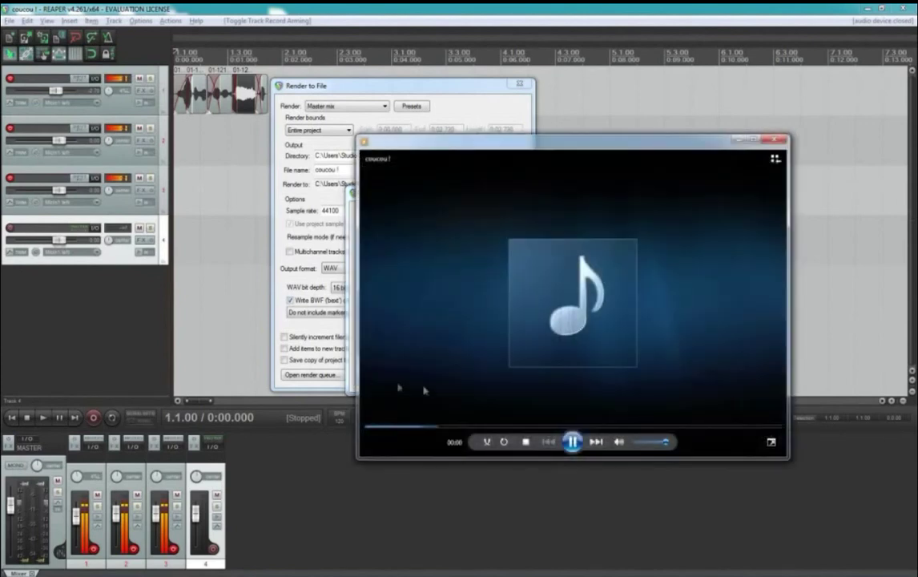